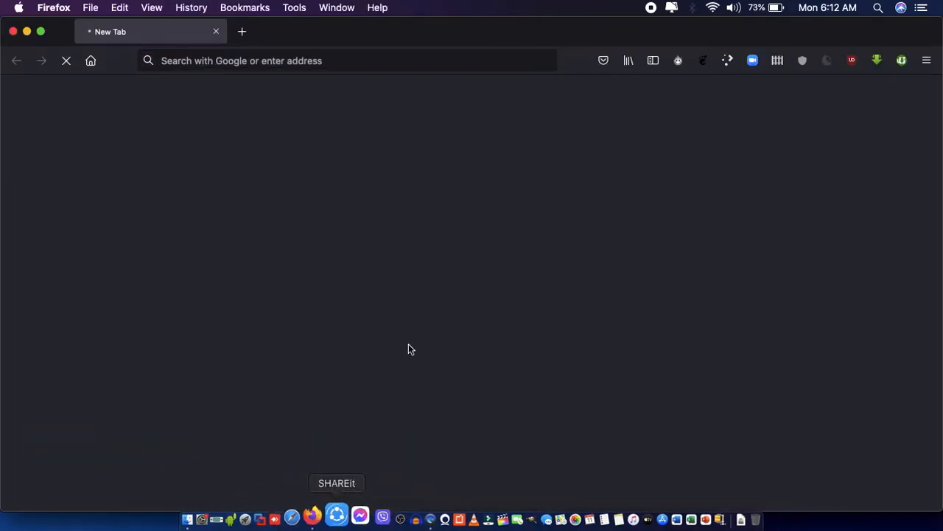
Search Google for GIMP and open the official gimp.org website from the results.
type("GIMP")
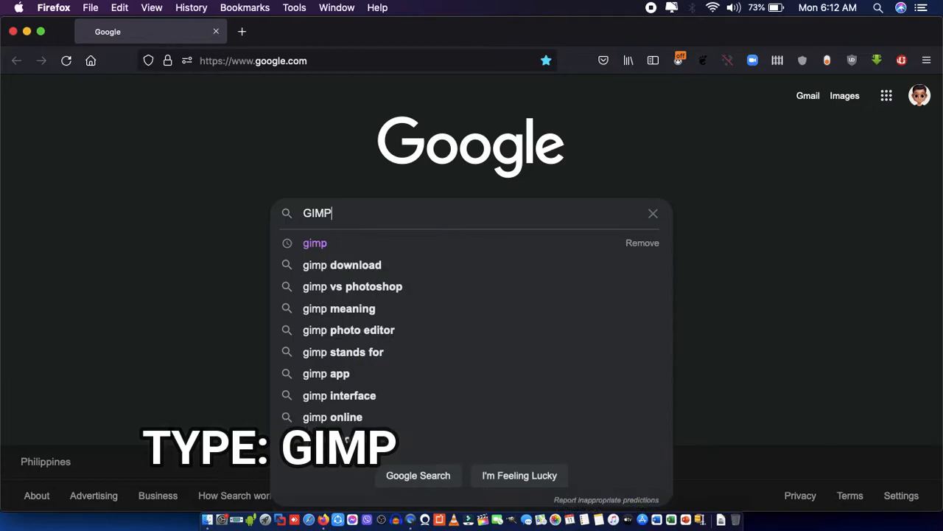
key("Return")
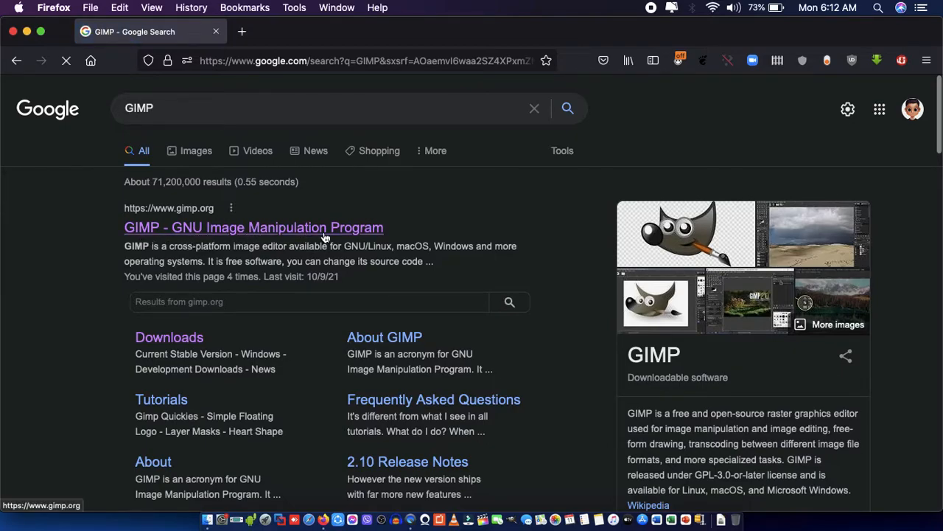
scroll(640, 417, "down", 3)
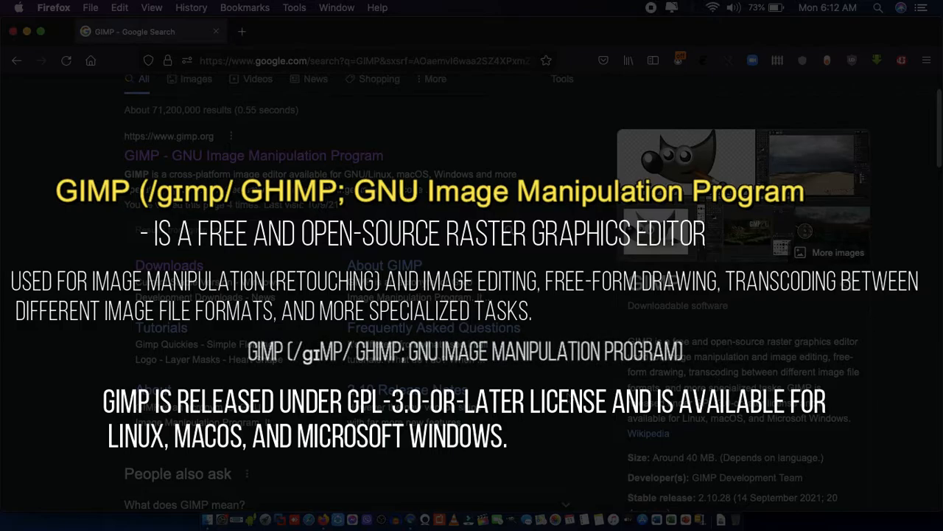
scroll(579, 396, "down", 3)
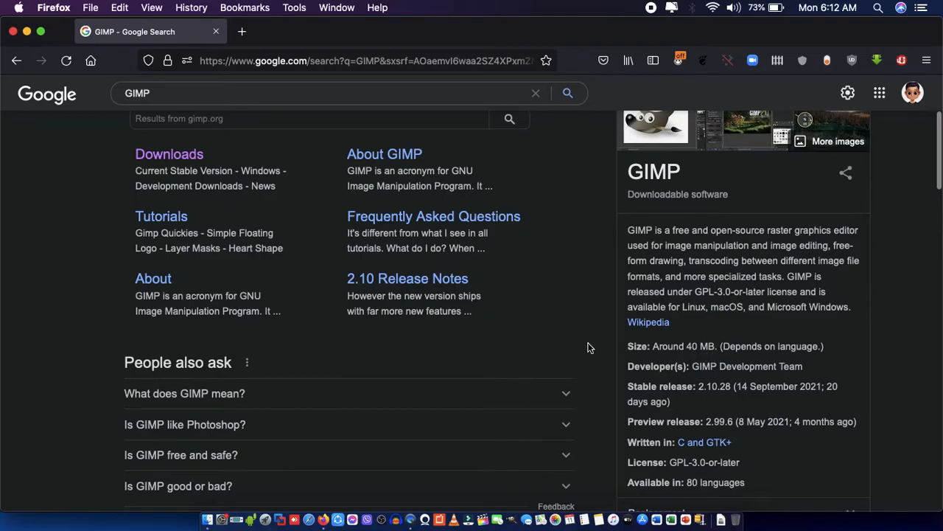
scroll(590, 347, "down", 3)
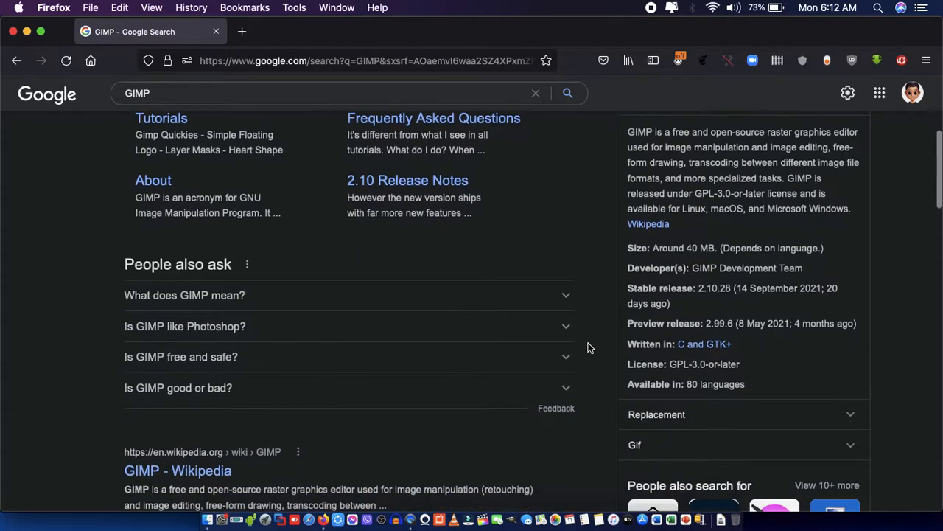
scroll(588, 347, "up", 8)
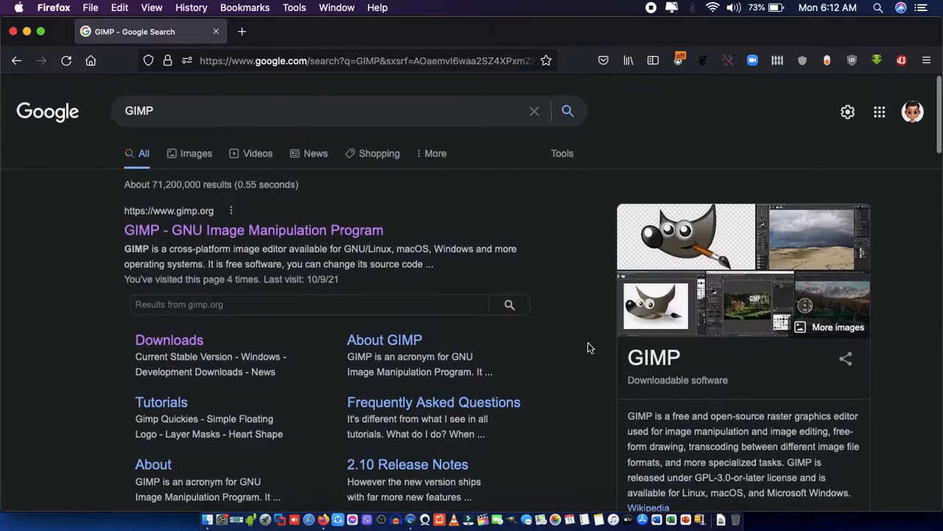
left_click(270, 236)
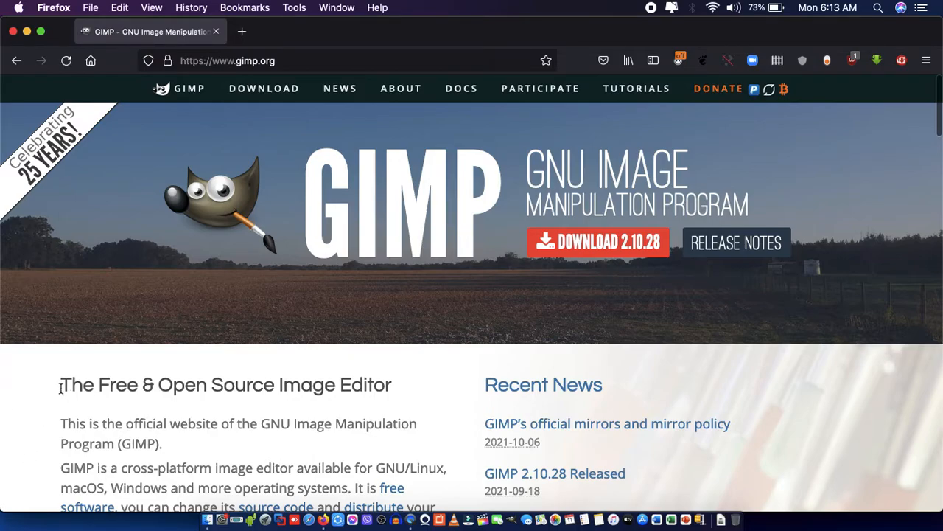
Read through the GIMP home page, from the image editor introduction through the feature sections to the footer links.
left_click_drag(60, 388, 468, 399)
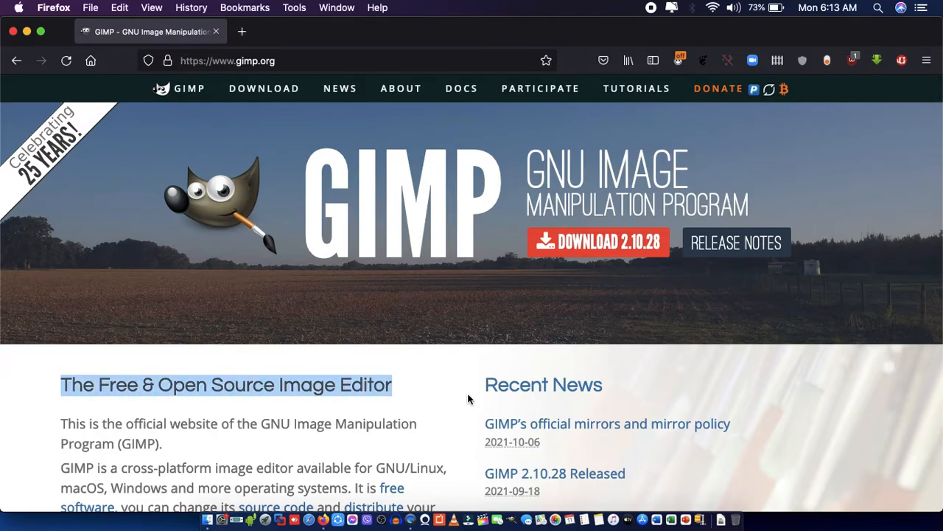
left_click(29, 421)
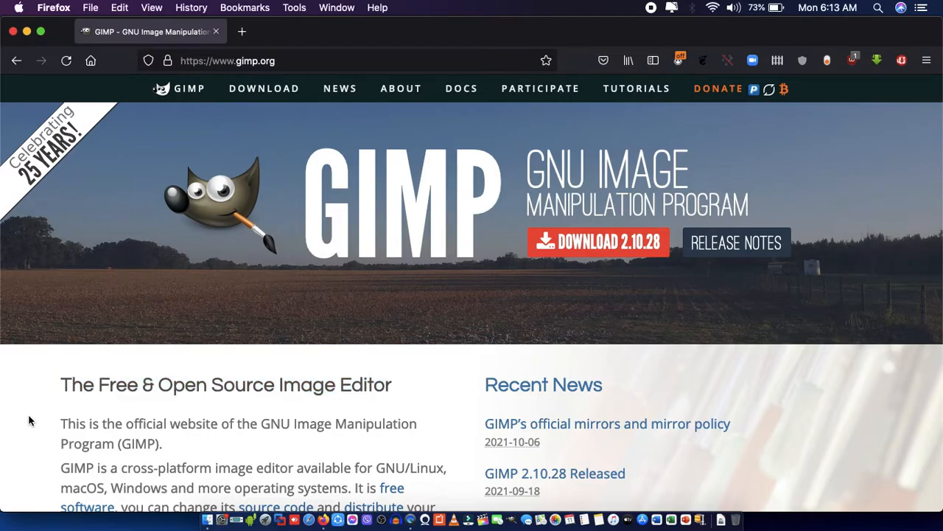
scroll(30, 421, "down", 5)
scroll(30, 421, "down", 1)
scroll(30, 421, "down", 7)
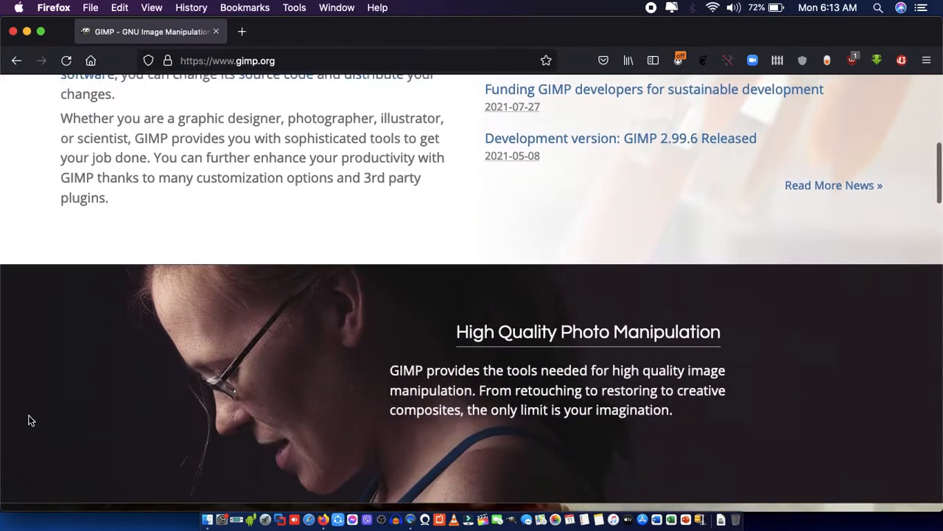
scroll(29, 421, "down", 5)
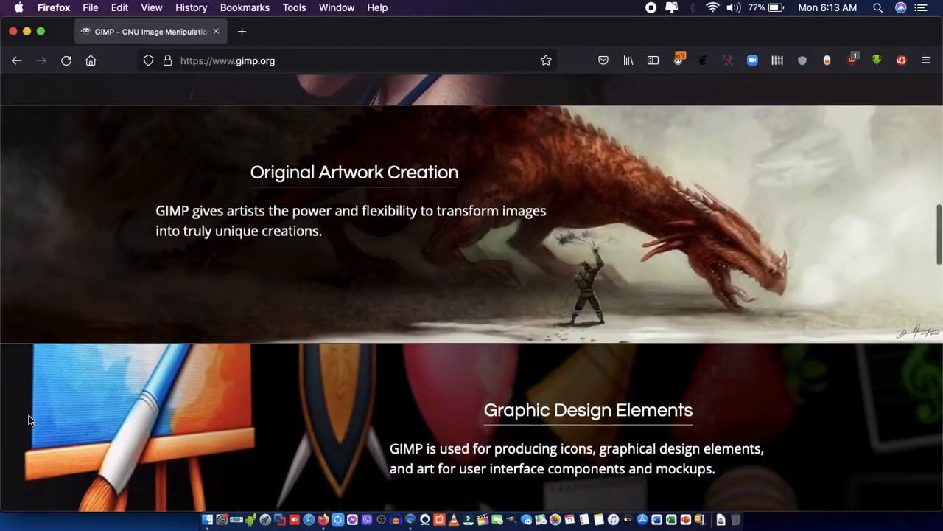
scroll(30, 421, "up", 5)
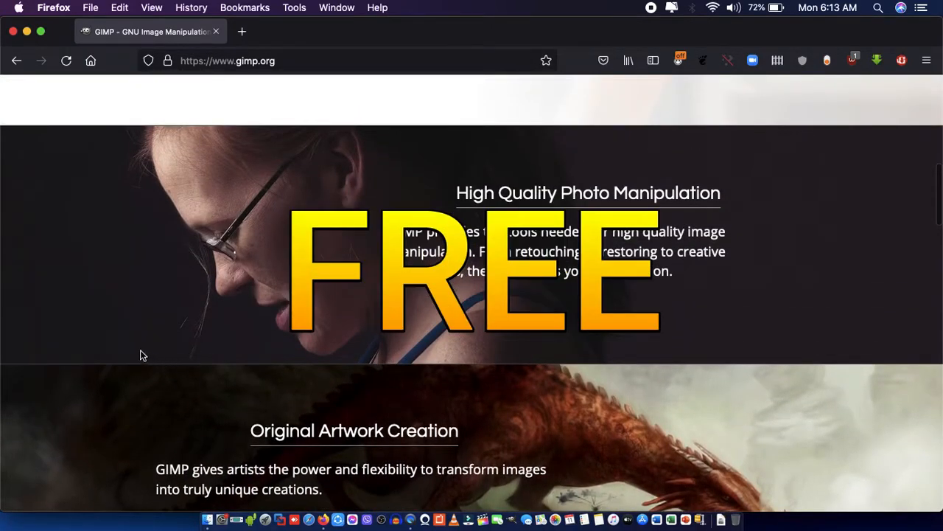
scroll(37, 352, "down", 4)
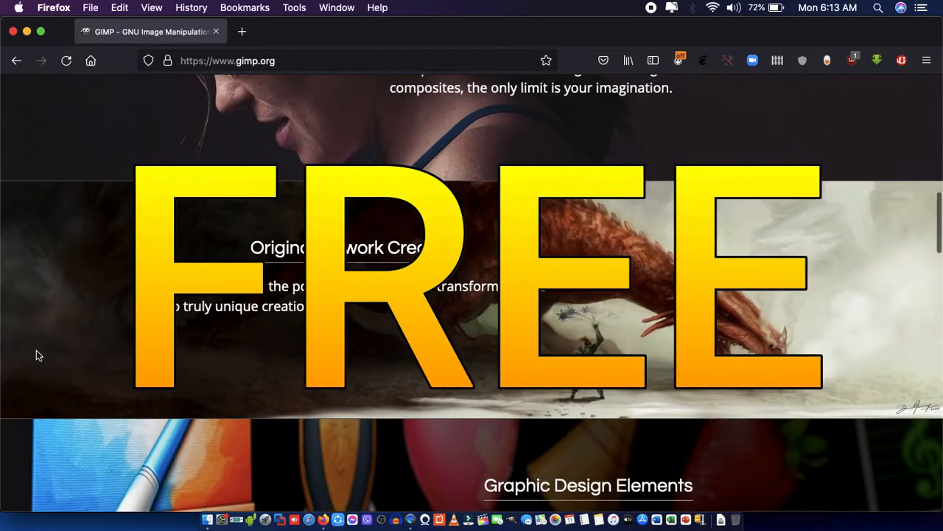
scroll(36, 351, "down", 1)
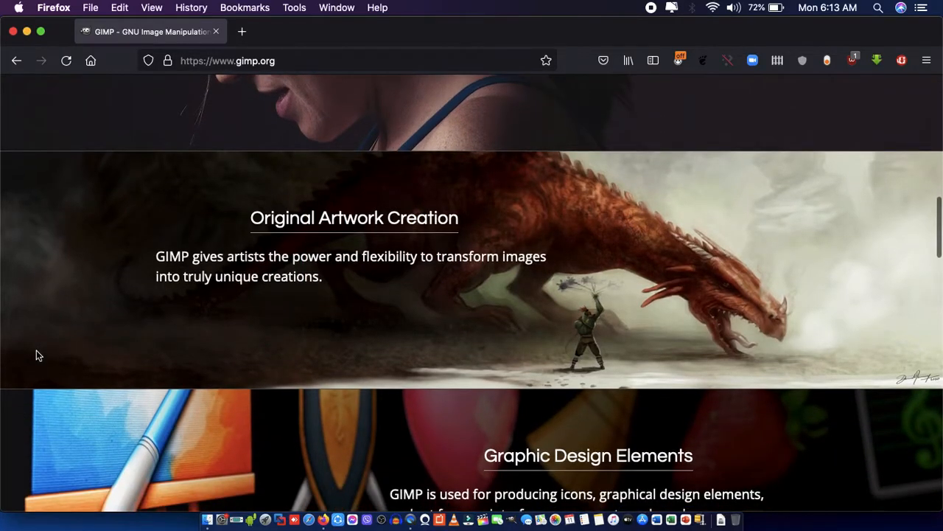
scroll(36, 351, "down", 4)
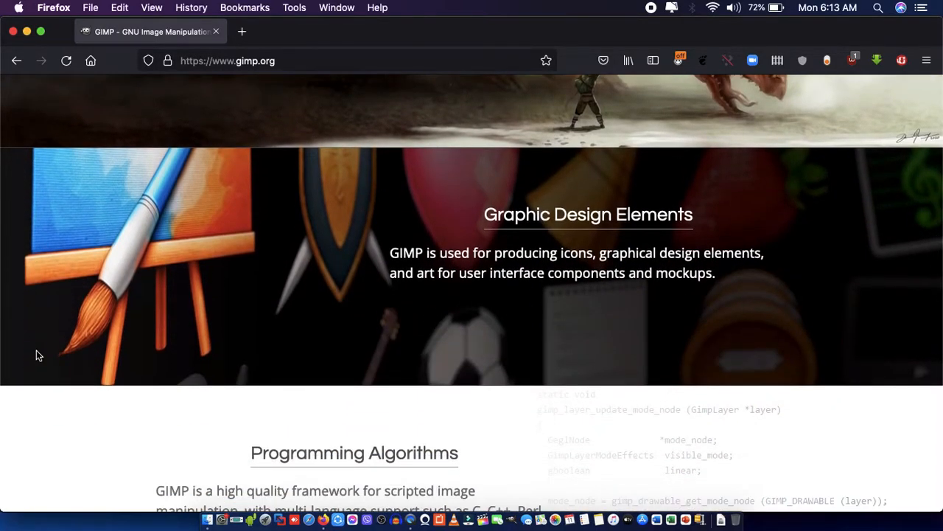
scroll(39, 355, "down", 4)
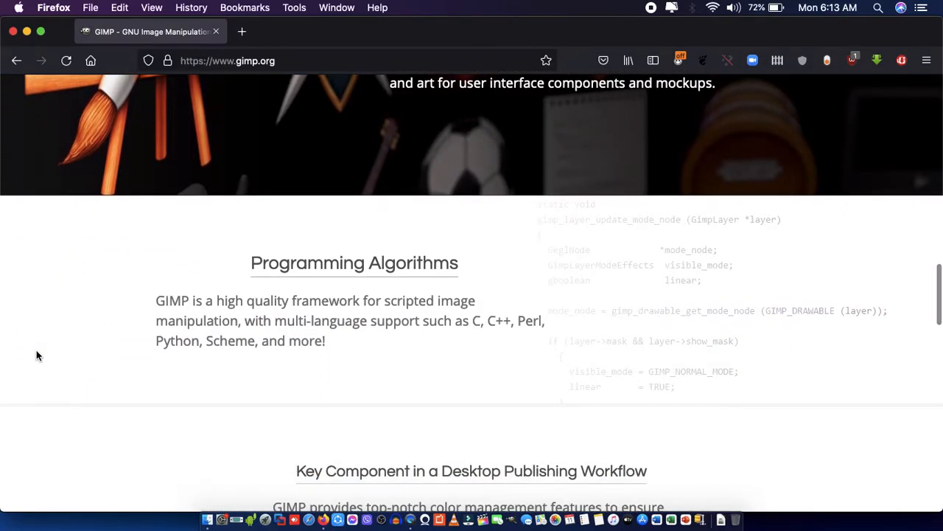
scroll(37, 356, "down", 4)
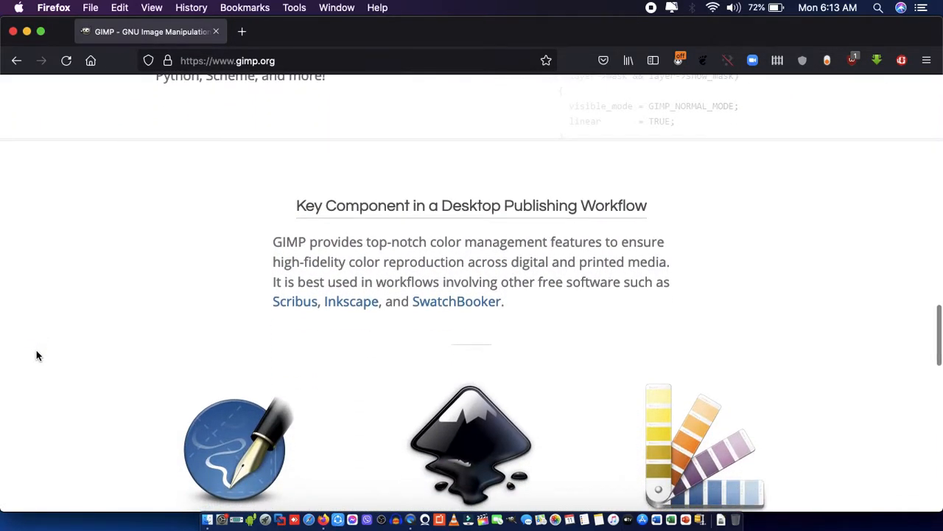
scroll(38, 356, "down", 2)
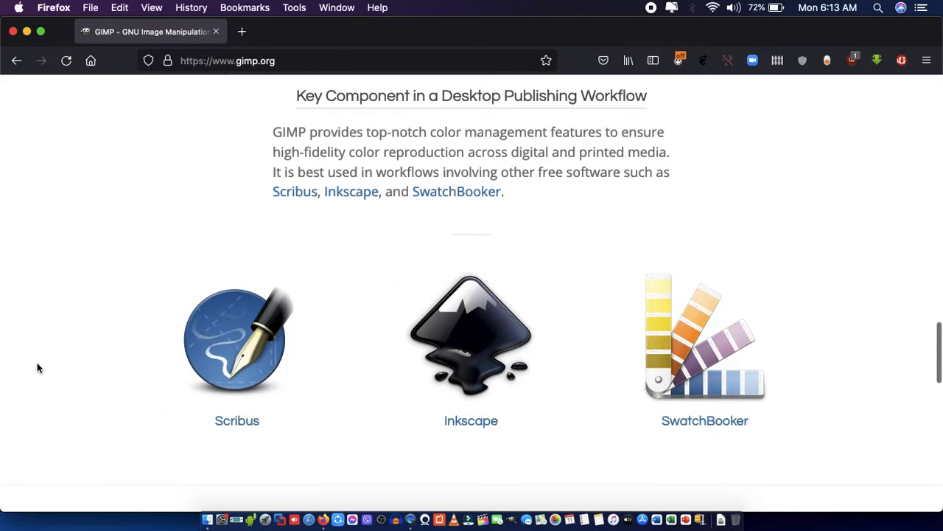
scroll(38, 369, "down", 7)
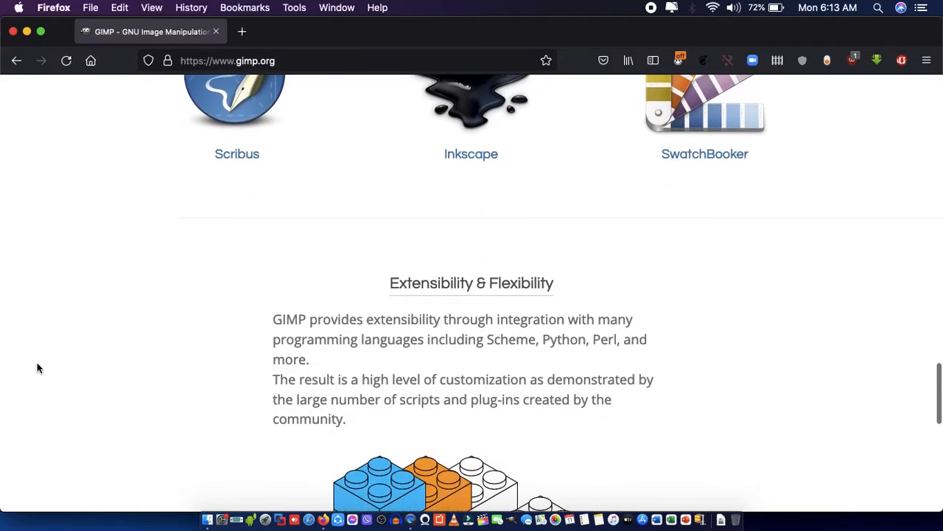
scroll(39, 368, "down", 4)
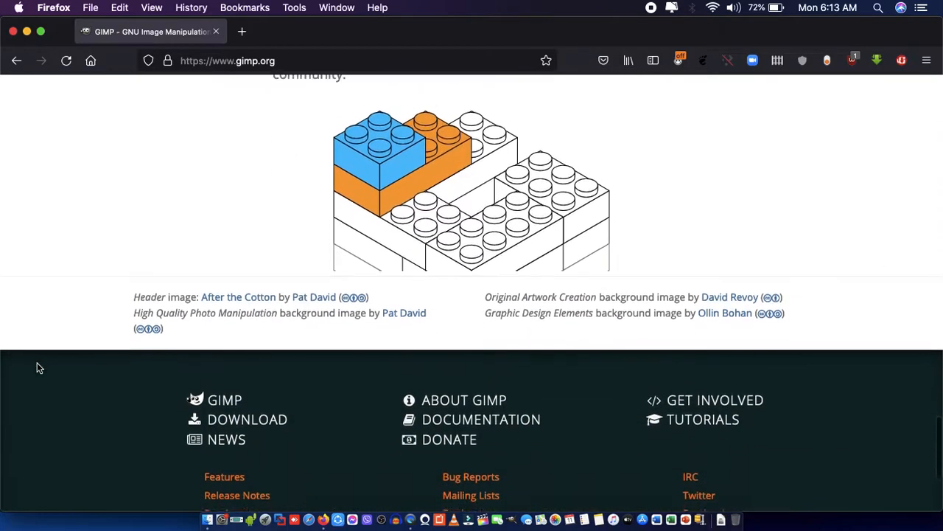
scroll(39, 367, "down", 2)
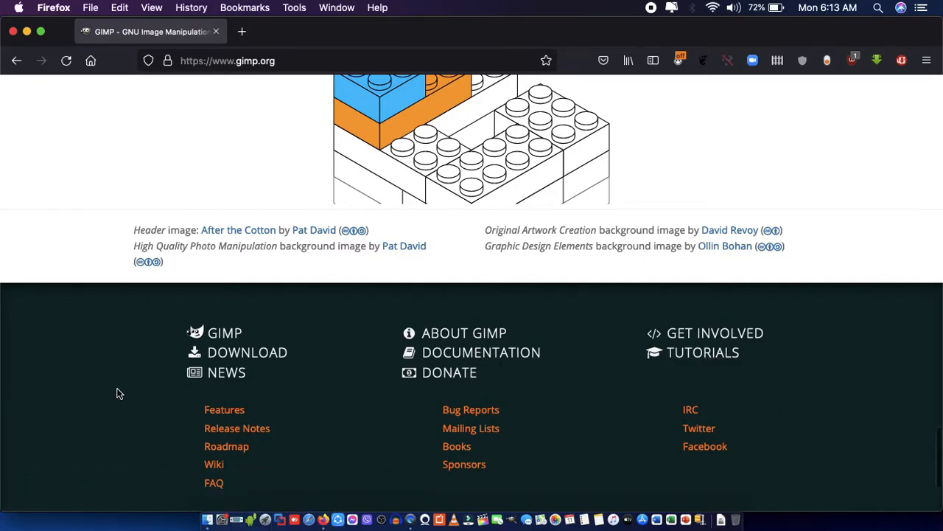
scroll(109, 391, "up", 3)
scroll(108, 391, "up", 20)
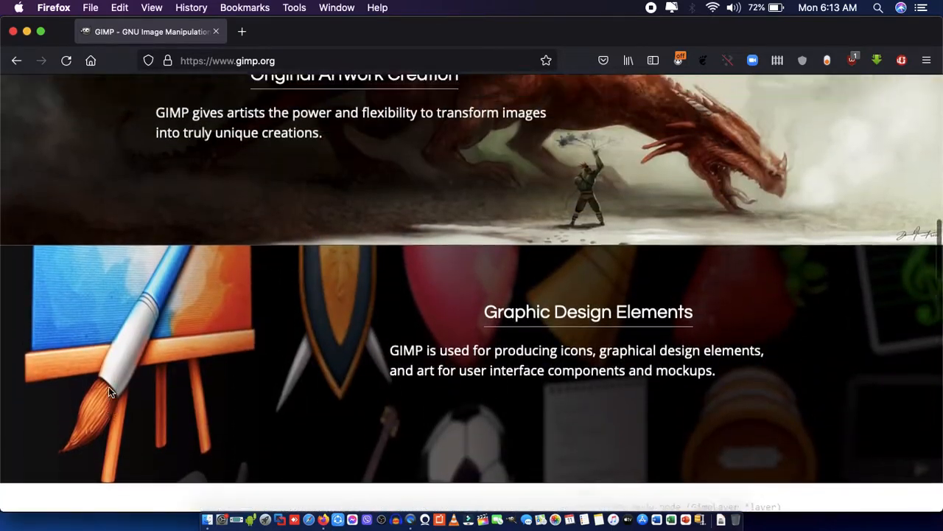
scroll(108, 388, "up", 4)
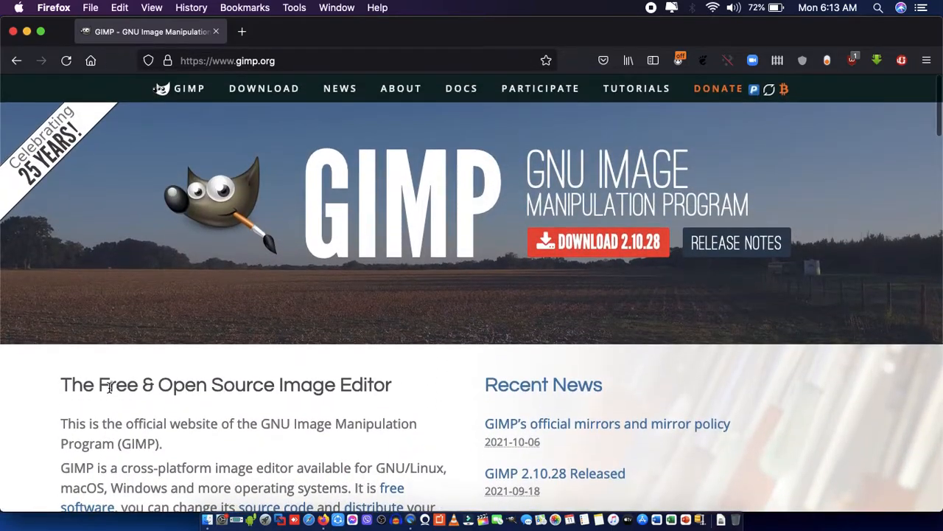
Open the GIMP Downloads page and review the macOS download options, warnings and alternative installation methods.
left_click(265, 89)
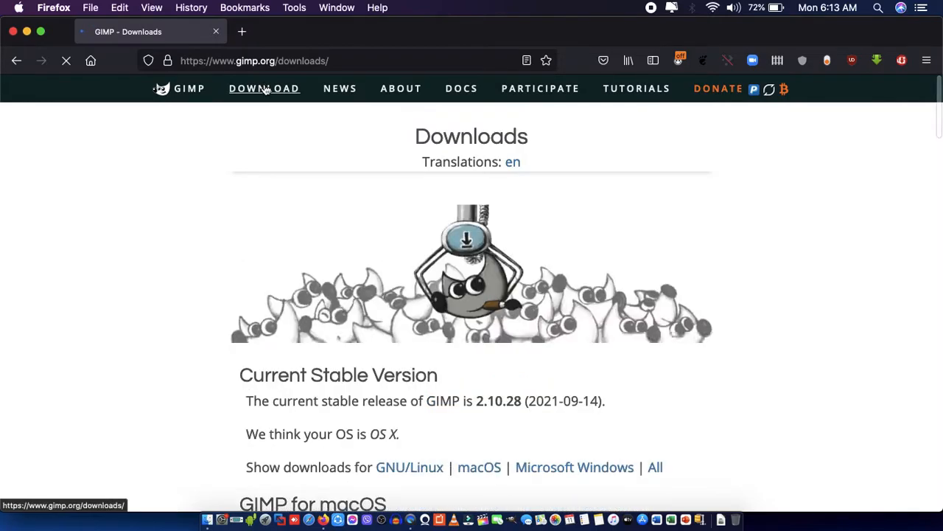
scroll(128, 324, "down", 5)
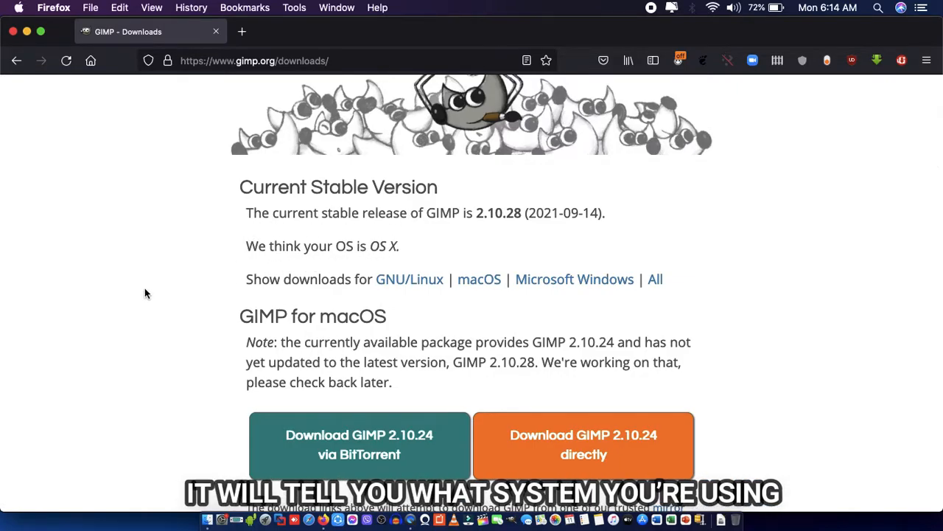
scroll(144, 289, "down", 3)
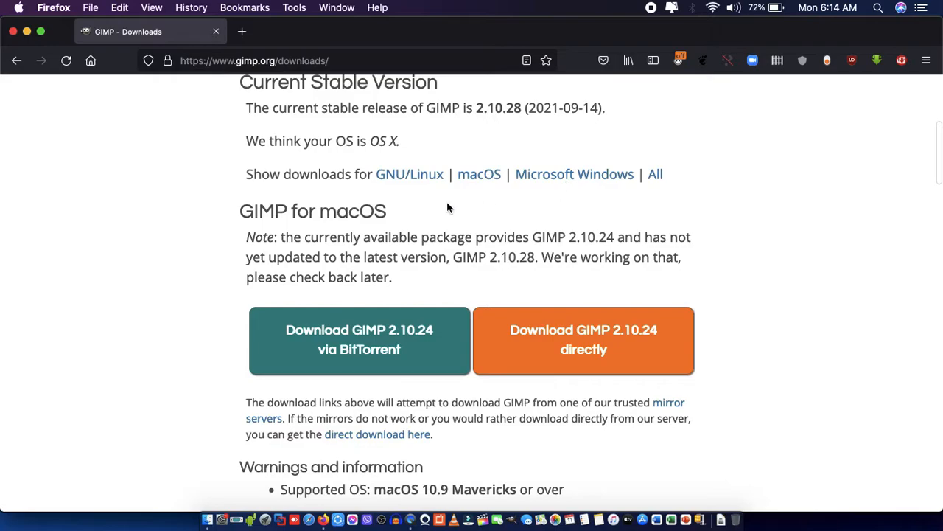
scroll(183, 280, "down", 3)
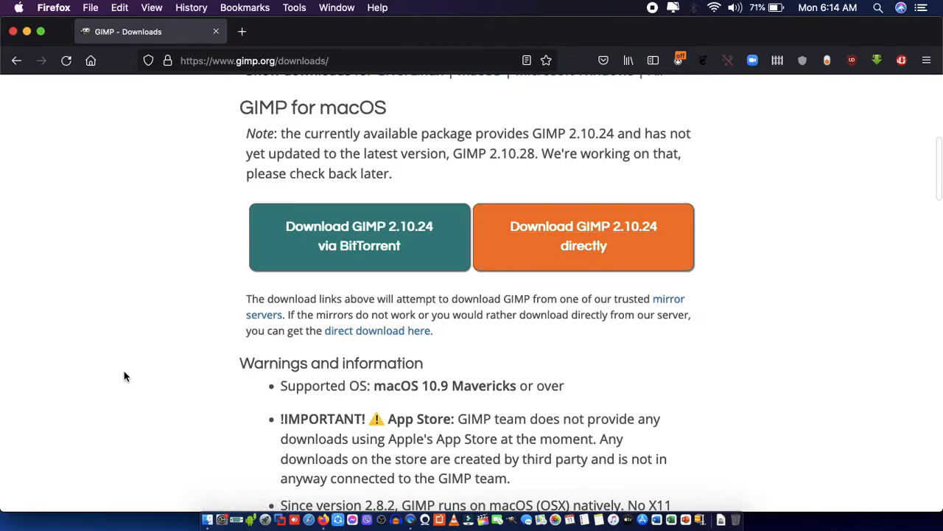
scroll(140, 376, "down", 5)
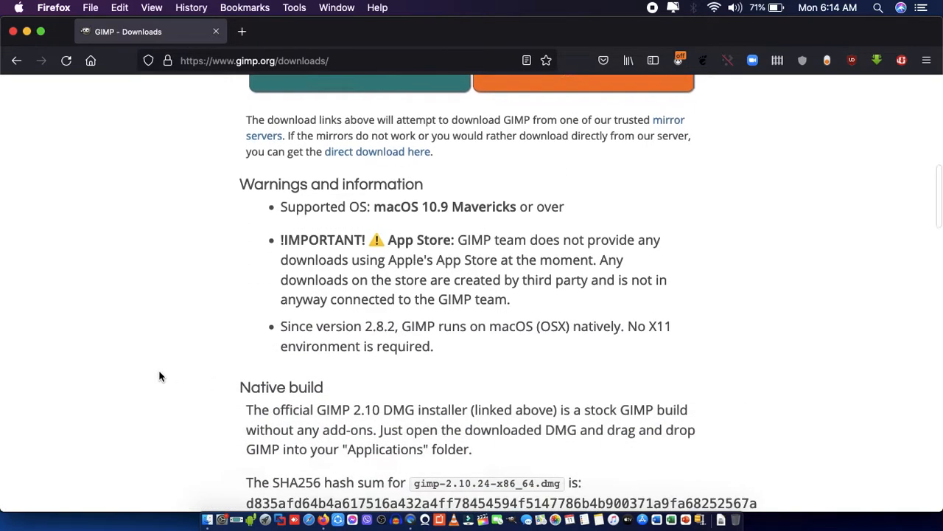
scroll(159, 377, "down", 10)
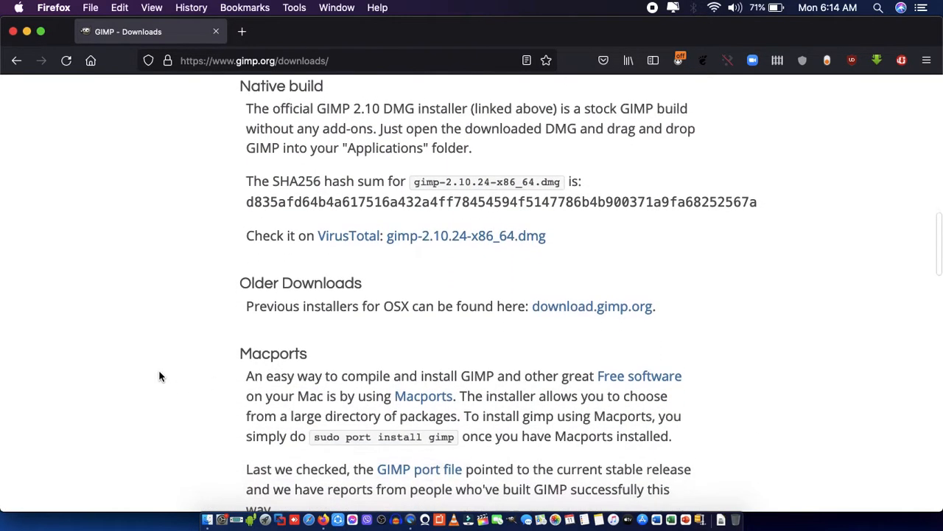
scroll(159, 377, "down", 8)
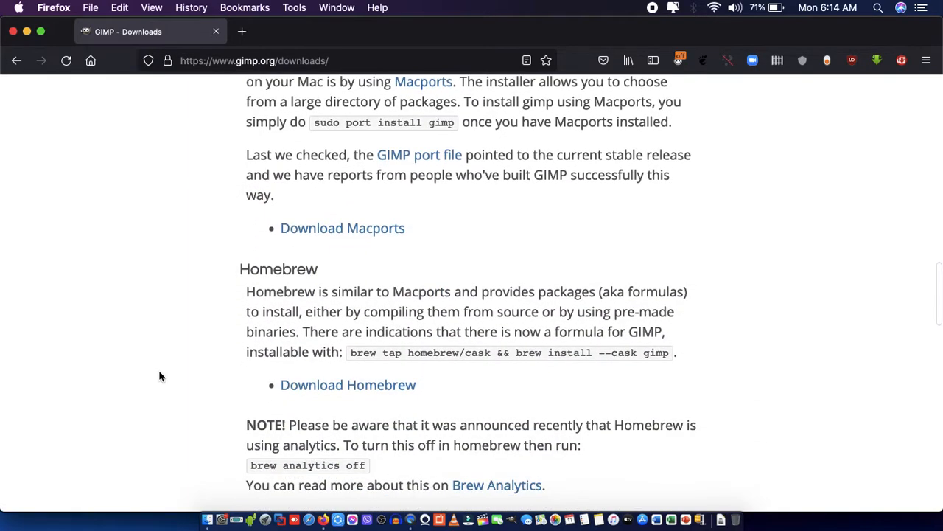
scroll(160, 377, "down", 9)
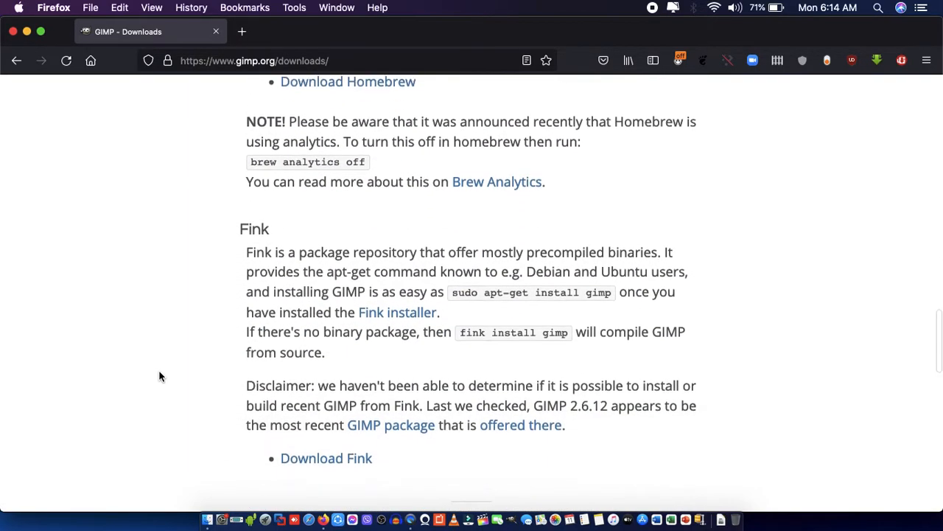
Download GIMP 2.10.24 for macOS directly and save the file gimp-2.10.24-x86_64.dmg.
scroll(160, 376, "up", 20)
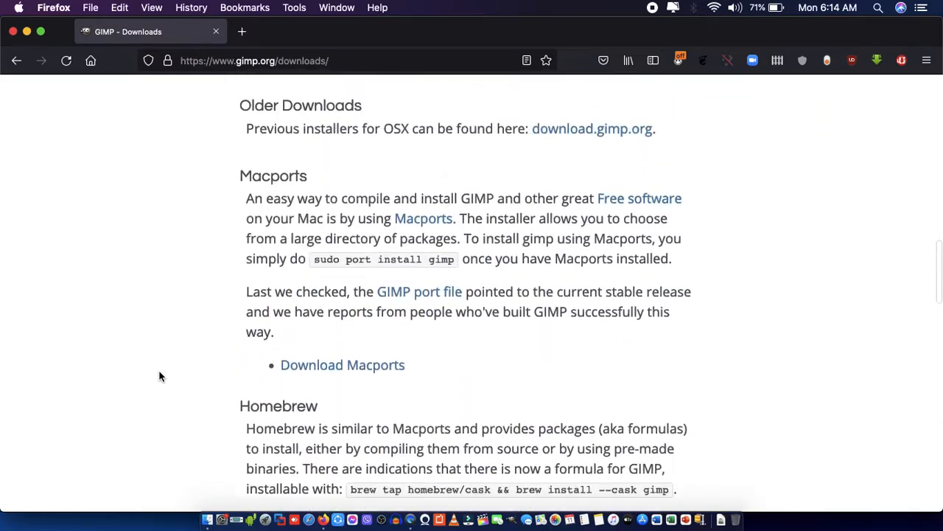
scroll(159, 377, "up", 8)
scroll(158, 375, "down", 2)
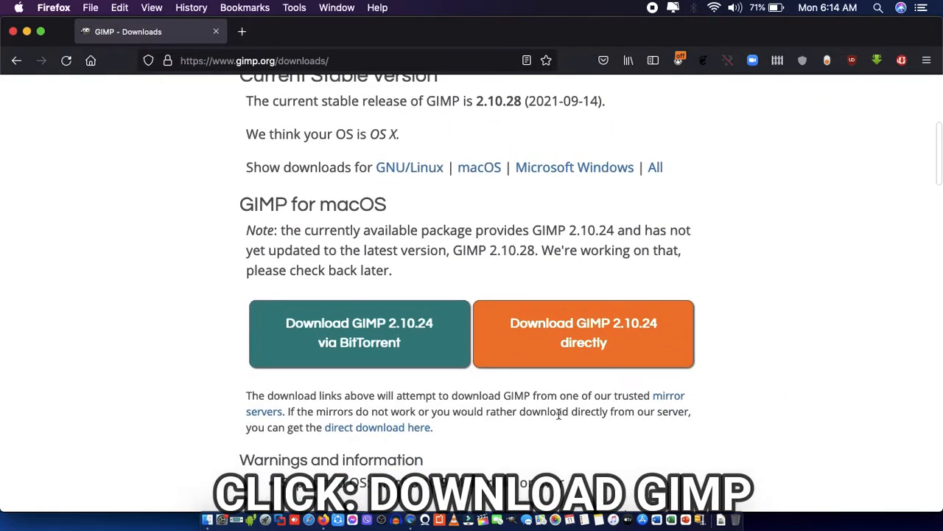
left_click(581, 343)
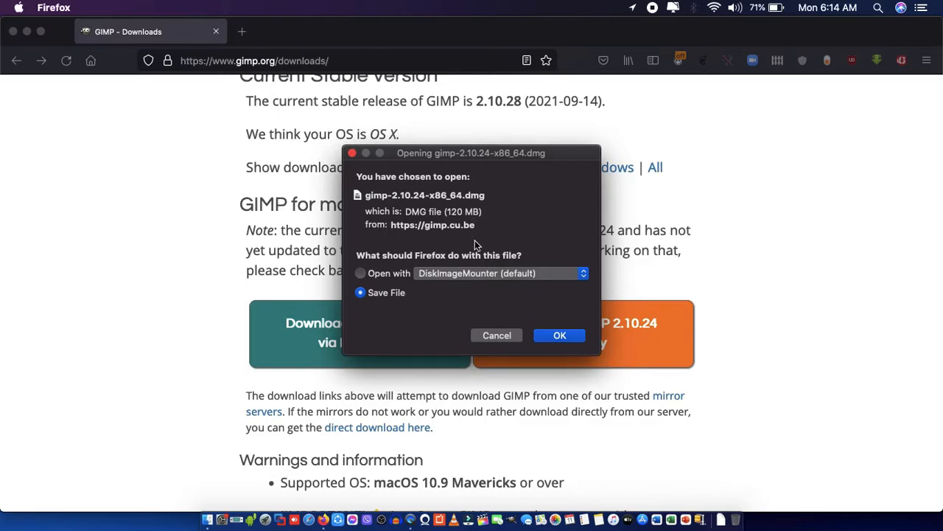
left_click(561, 336)
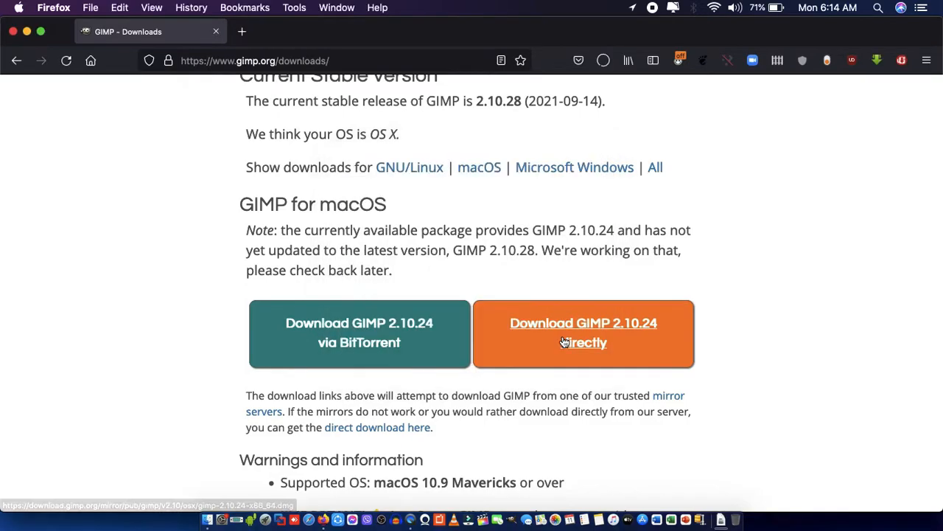
Cancel the running download of gimp-2.10.24-x86_64.dmg and quit Firefox.
left_click(606, 62)
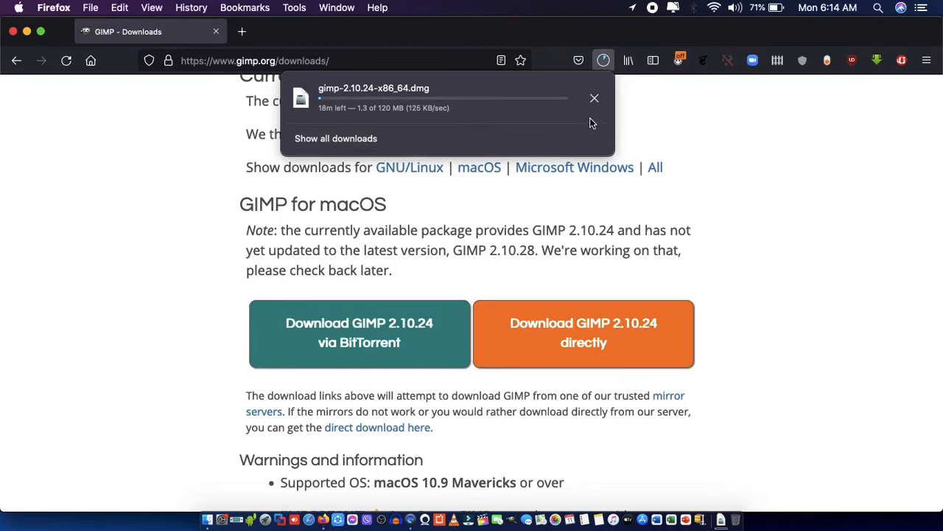
left_click(595, 99)
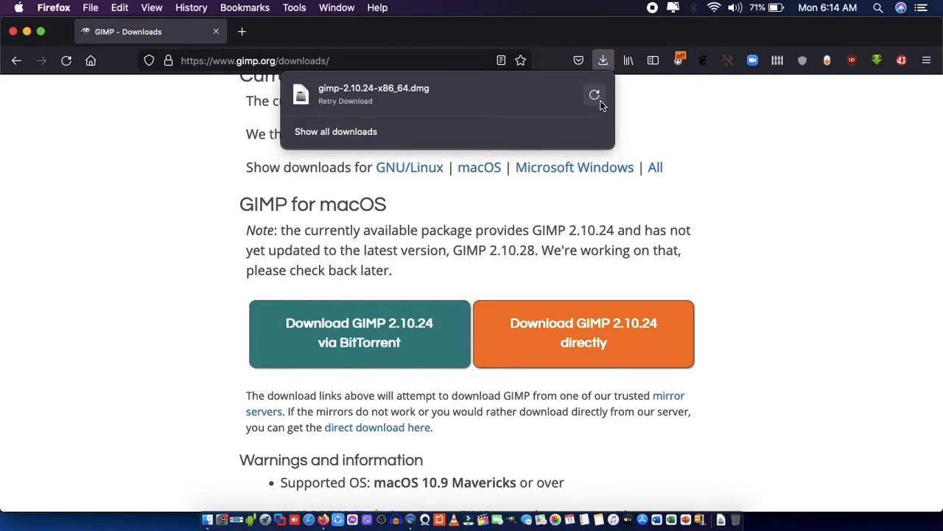
left_click(130, 244)
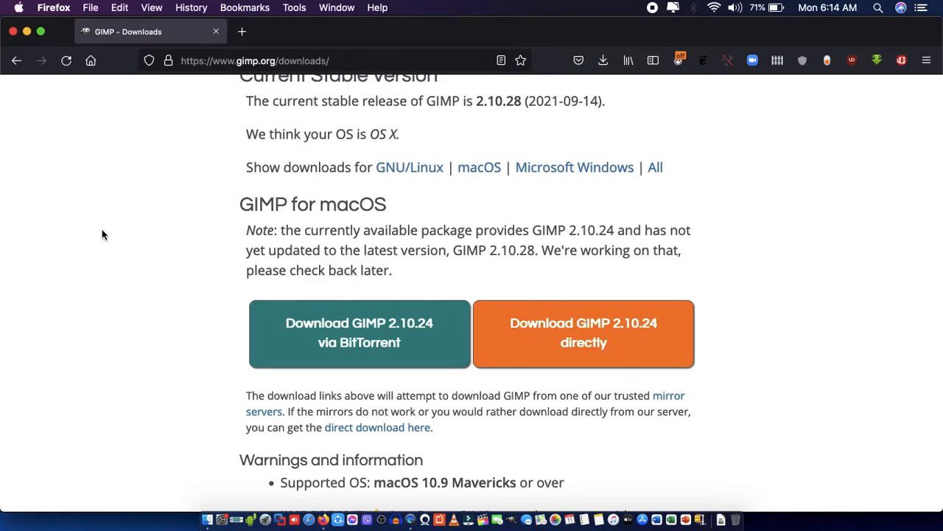
key("super+q")
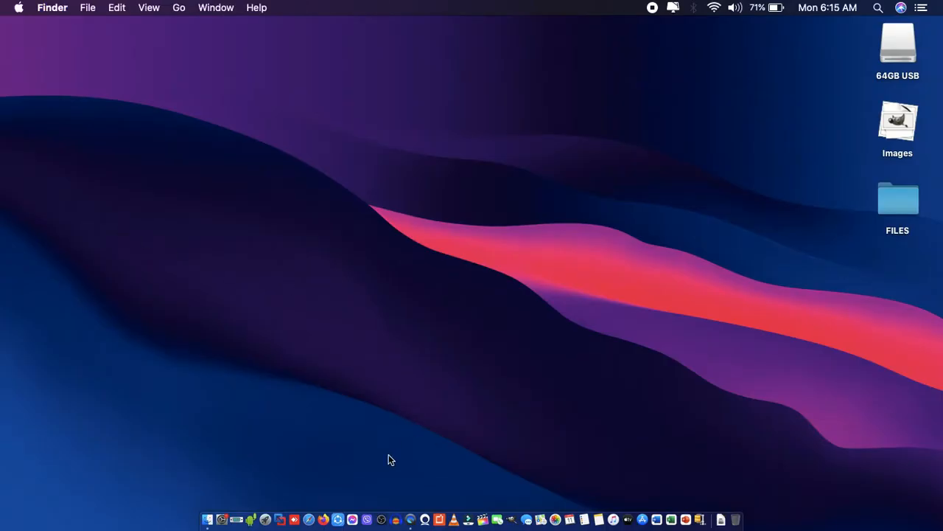
Launch GIMP and open the adobe-photoshop logo JPG from the Desktop folder in it.
left_click(509, 521)
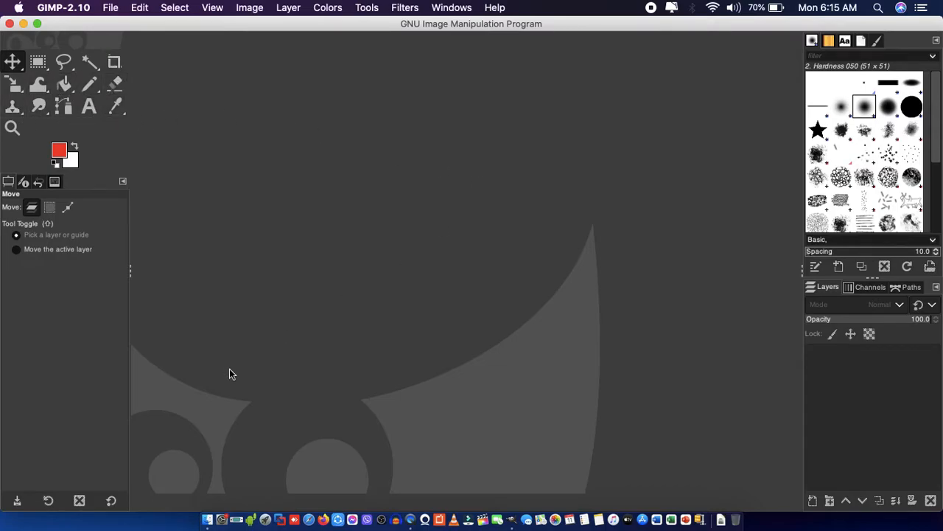
left_click(209, 509)
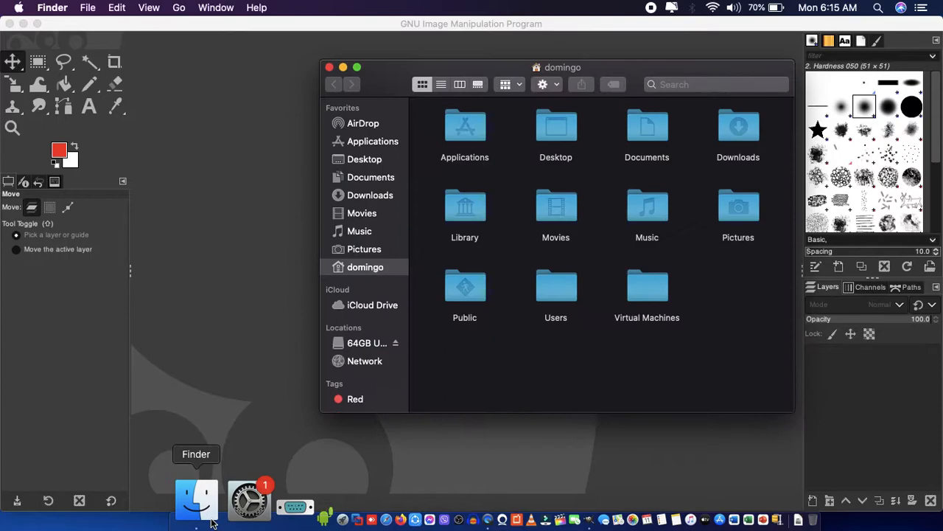
left_click(365, 160)
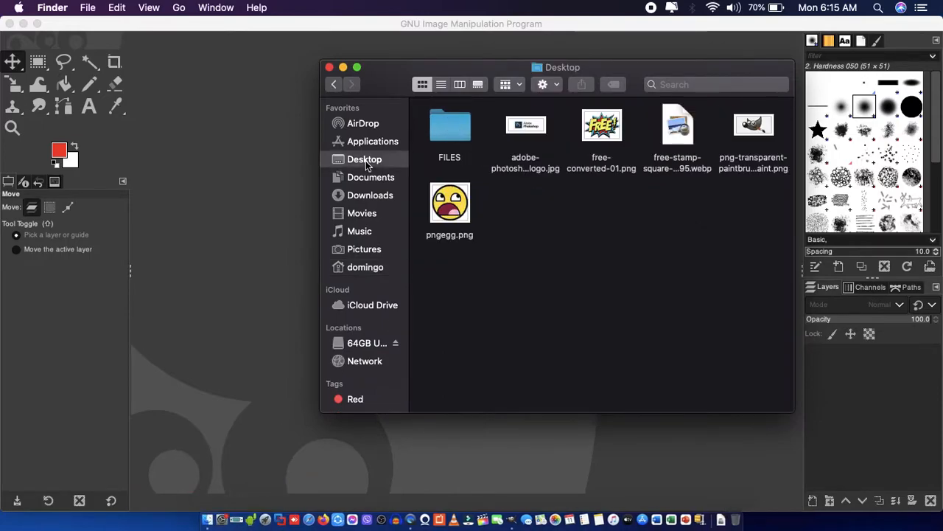
right_click(533, 126)
mouse_move(560, 144)
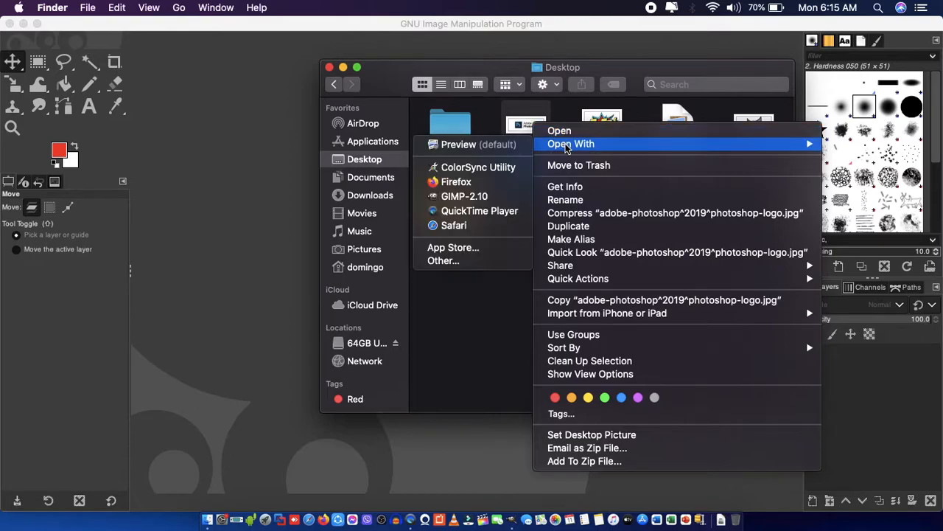
left_click(503, 195)
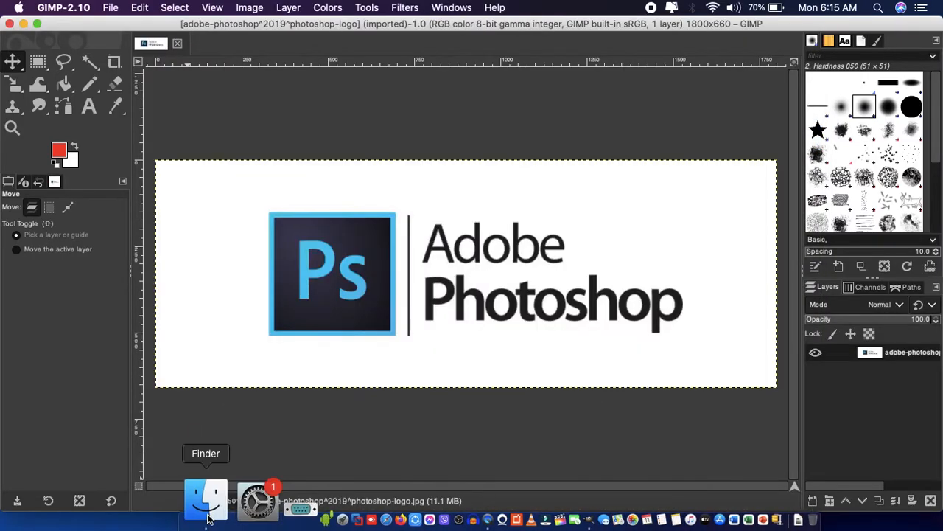
Open the png-transparent-paintbrush GIMP logo PNG from the Desktop folder in GIMP.
left_click(208, 520)
right_click(675, 131)
mouse_move(646, 152)
left_click(716, 260)
right_click(758, 163)
mouse_move(743, 179)
left_click(805, 232)
Open free-converted-01.png and pngegg.png from the Desktop folder in GIMP.
left_click(208, 520)
right_click(605, 133)
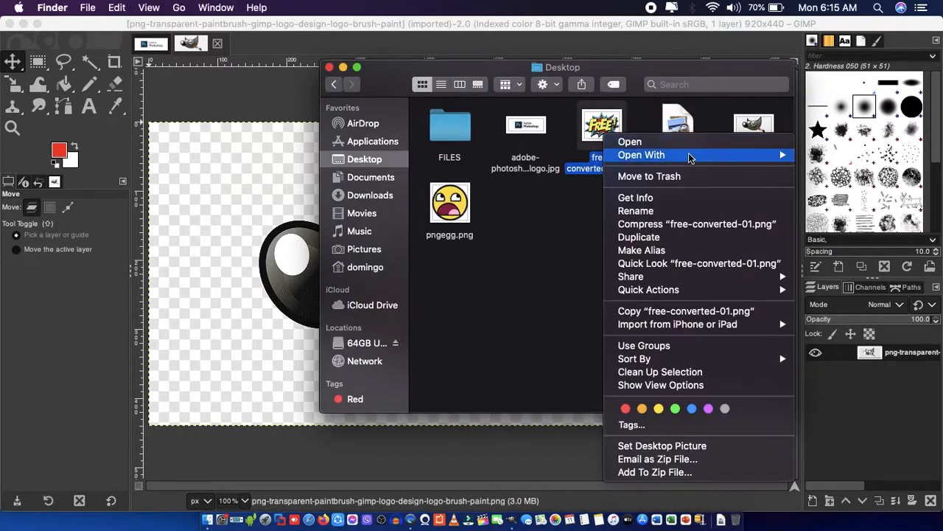
mouse_move(667, 156)
left_click(844, 207)
left_click(208, 520)
right_click(461, 210)
mouse_move(528, 180)
left_click(688, 233)
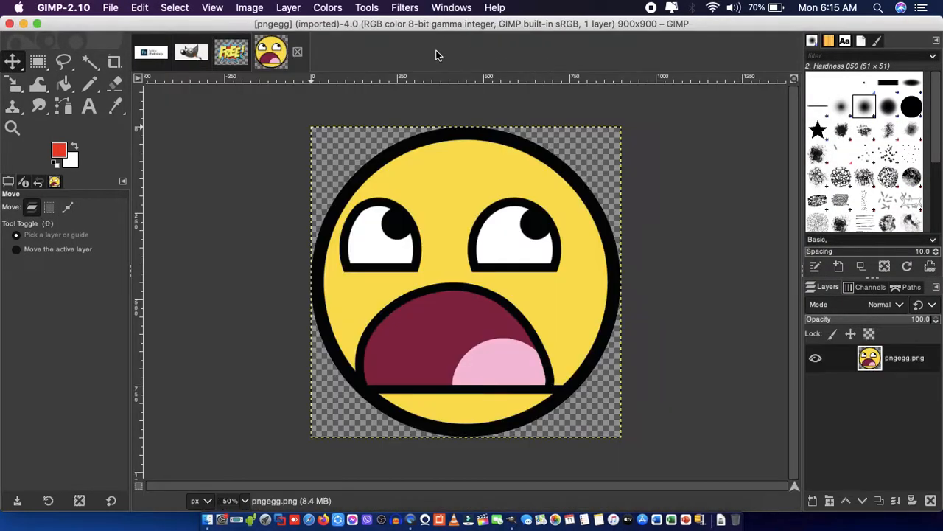
Create a new image 1920 px wide and 1080 px high.
left_click(111, 7)
left_click(136, 23)
type("1920")
key("Tab")
type("1080")
left_click(221, 143)
left_click(287, 302)
left_click(266, 346)
left_click(392, 373)
Set the foreground color to light blue and bucket-fill the new image's background with it.
left_click(89, 61)
left_click(177, 159)
left_click(60, 151)
left_click(238, 194)
left_click(236, 228)
left_click(64, 83)
left_click(202, 108)
Add a new transparent layer above the blue background.
left_click(288, 9)
left_click(308, 24)
left_click(433, 318)
Copy the whole uncropped Photoshop logo image and return to the blue image.
left_click(162, 53)
key("super+a")
key("super+c")
left_click(328, 50)
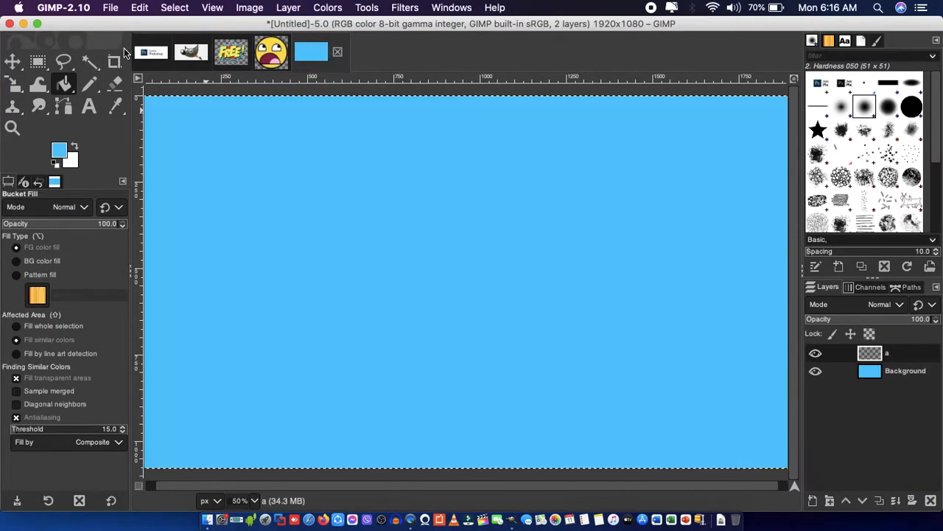
Crop the Photoshop logo image to 1222 × 382 px around the logo and copy it.
left_click(153, 54)
left_click(114, 62)
left_click_drag(267, 227, 689, 359)
key("Return")
key("super+c")
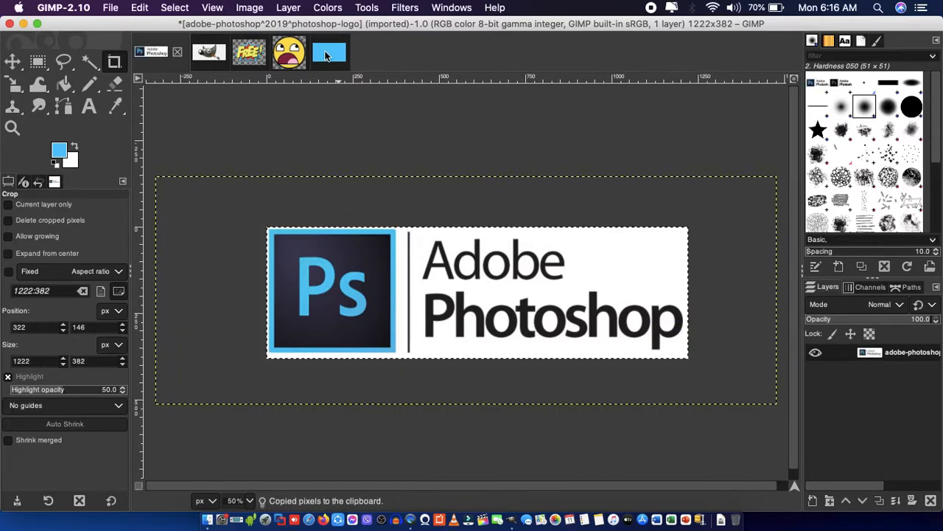
Paste the cropped Photoshop logo into the blue image and move it toward the canvas's upper left.
left_click(329, 53)
key("super+v")
left_click(13, 62)
left_click_drag(468, 261, 454, 246)
Add another new transparent layer above the Photoshop logo layer.
left_click(289, 8)
left_click(306, 25)
key("Return")
left_click(190, 53)
key("super+c")
left_click(329, 56)
key("super+v")
key("super+z")
Trace the GIMP mascot and its paintbrush with Free Select and cut them to the clipboard.
left_click(191, 54)
left_click(90, 62)
left_click(205, 174)
left_click(64, 61)
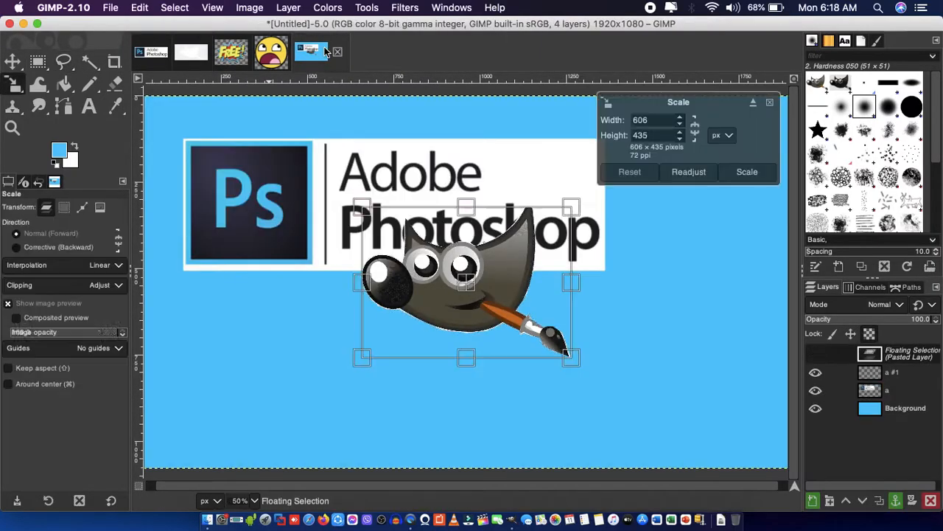
Paste the GIMP mascot into the blue image and scale it to 831 px high, widening it slightly.
left_click_drag(617, 362, 663, 469)
left_click_drag(526, 316, 492, 289)
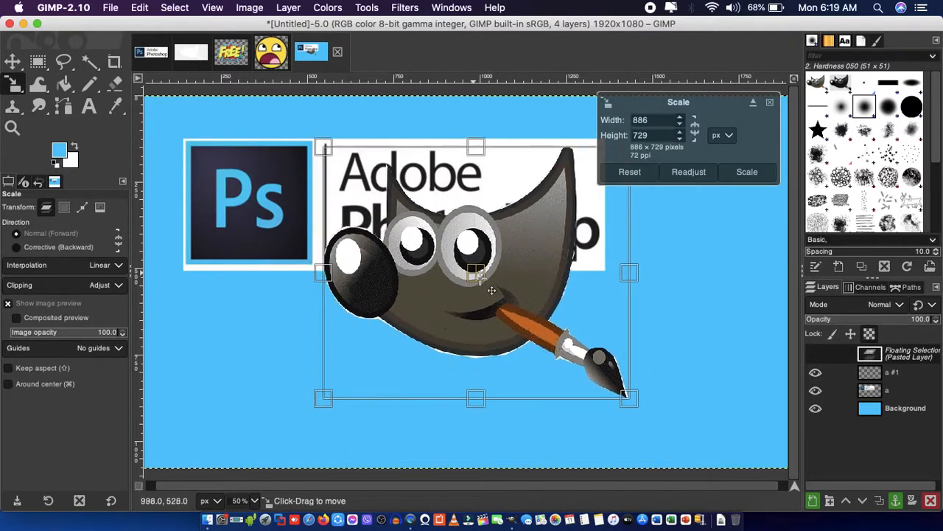
key("Return")
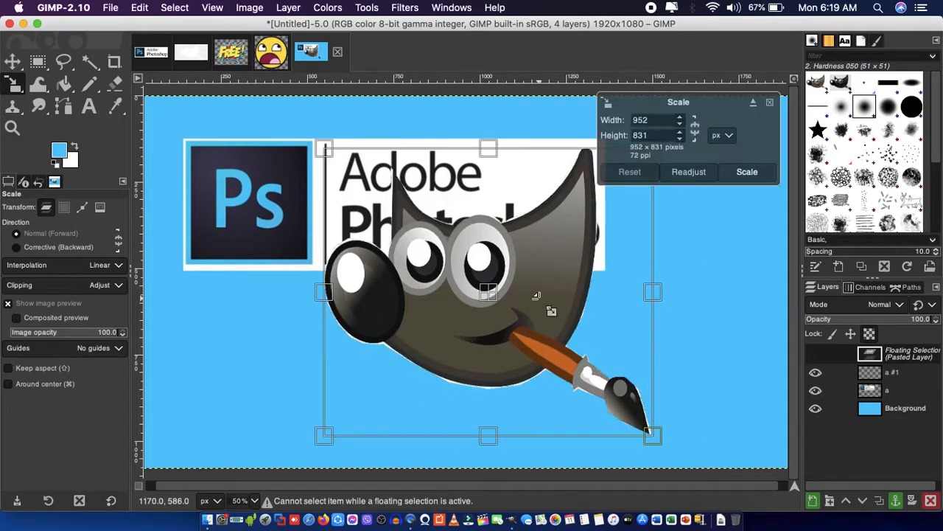
left_click(536, 295)
left_click_drag(655, 293, 680, 294)
key("Return")
Anchor the scaled mascot and move the Photoshop logo down behind it.
key("m")
left_click(758, 259)
left_click_drag(283, 180, 313, 275)
Apply a Gaussian Blur of 8.29 in X and Y to the Photoshop logo layer.
left_click(409, 8)
mouse_move(414, 71)
left_click(558, 85)
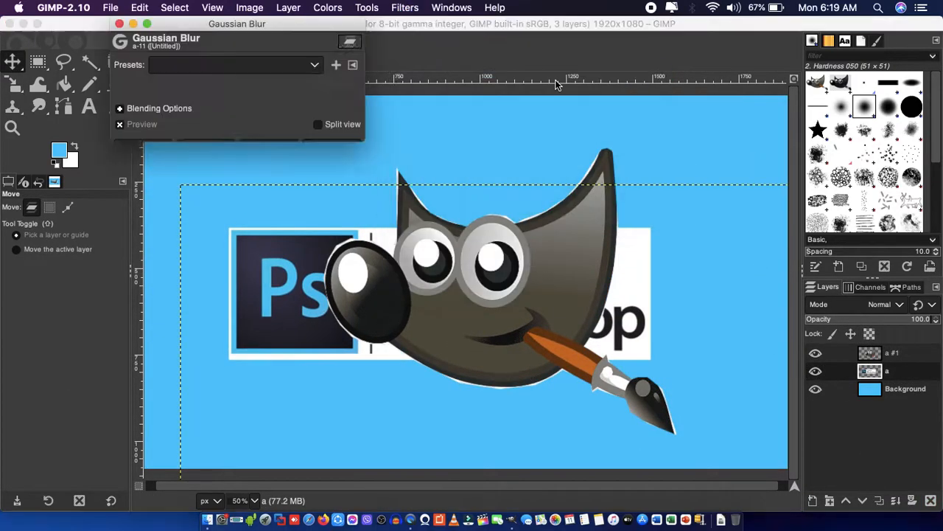
left_click_drag(152, 84, 160, 84)
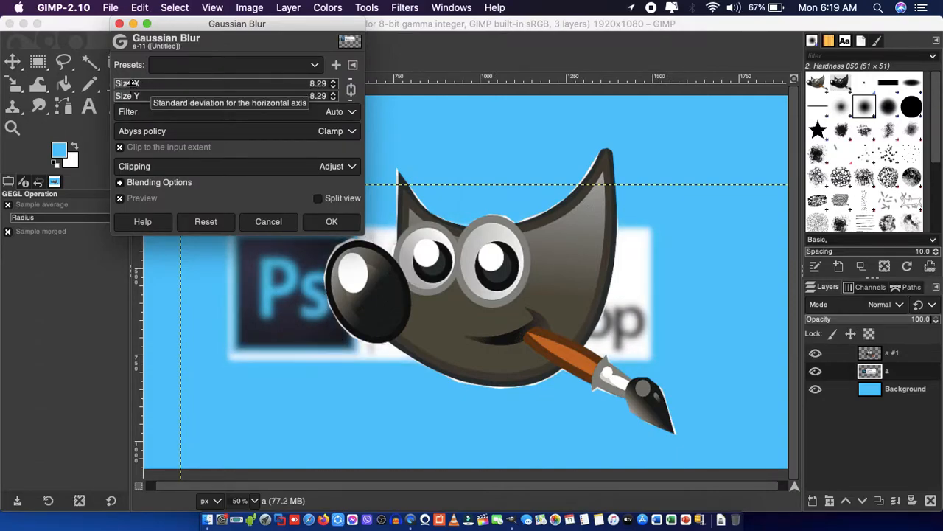
left_click(331, 221)
Enlarge the blurred Photoshop logo layer to about 2539 px wide and reposition it behind the mascot.
key("shift+s")
left_click(168, 164)
left_click_drag(169, 163, 100, 111)
left_click_drag(484, 339, 563, 390)
left_click_drag(186, 168, 96, 95)
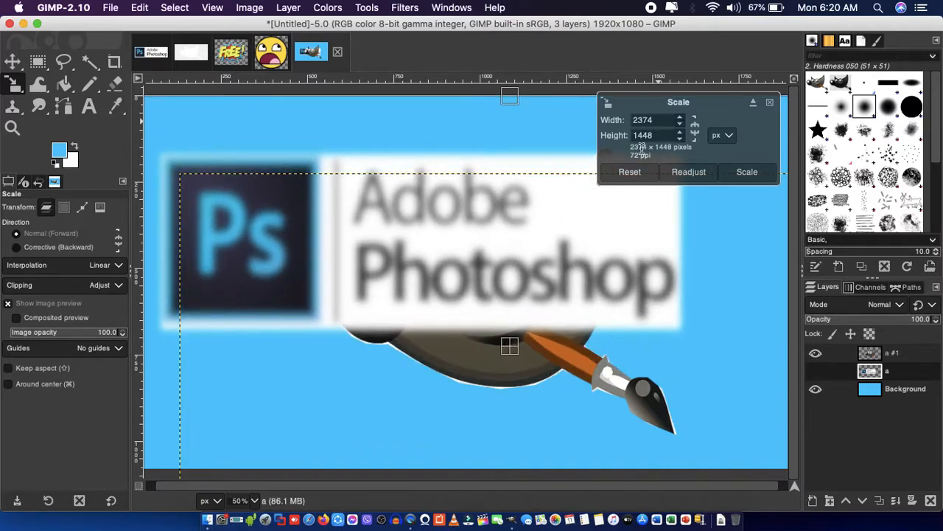
left_click(680, 117)
left_click(680, 131)
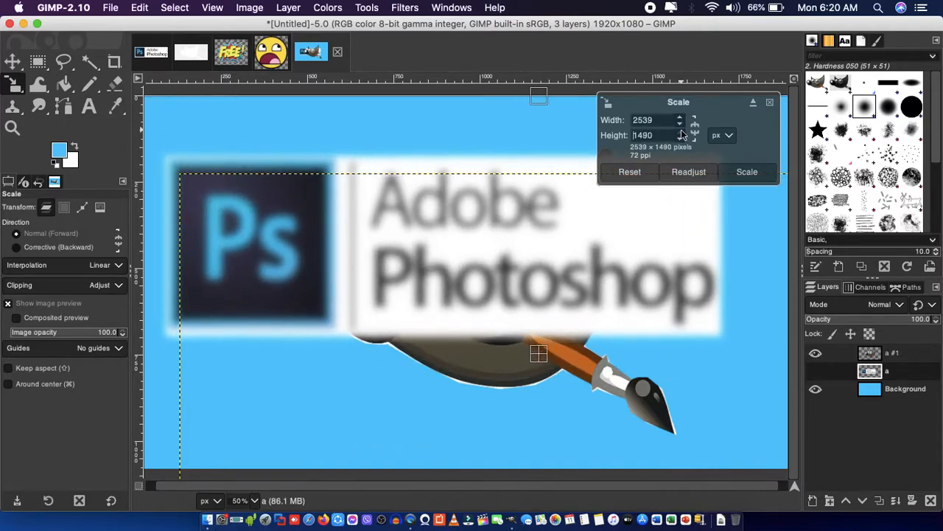
left_click(750, 169)
key("m")
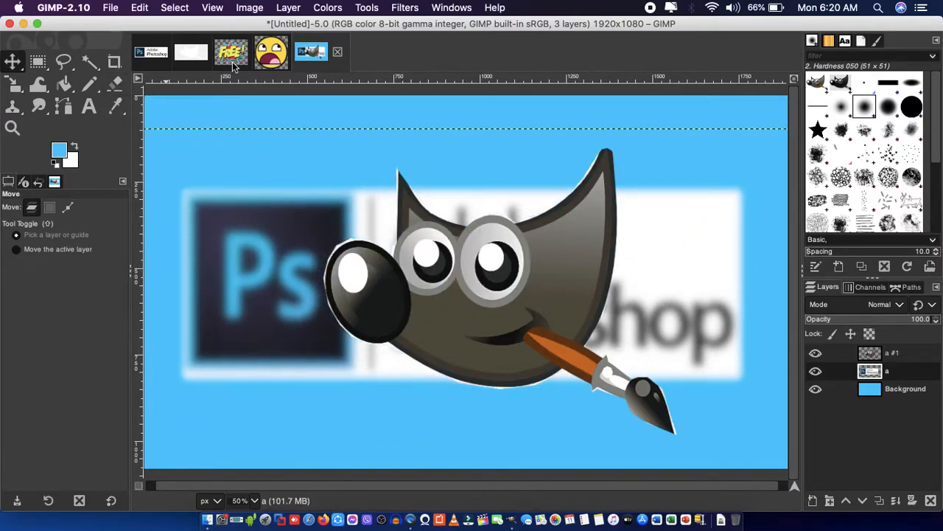
Copy the entire FREE! image and add a new transparent layer for it above the Photoshop logo layer.
left_click(233, 53)
key("super+a")
key("super+c")
left_click(326, 53)
key("super+v")
key("super+z")
left_click(395, 10)
mouse_move(289, 8)
left_click(288, 24)
left_click(441, 316)
Paste the FREE! burst into the blue image and scale it down with its aspect ratio kept.
key("super+v")
key("shift+s")
left_click(445, 314)
left_click(681, 123)
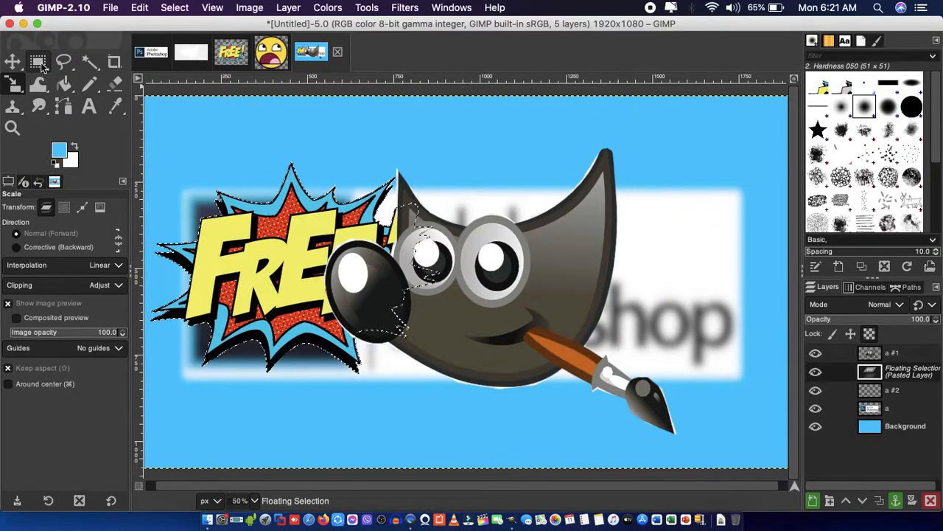
Rotate the pasted FREE! burst counterclockwise with the Rotate tool and apply the rotation.
right_click(15, 87)
left_click(80, 108)
left_click_drag(202, 251, 201, 284)
left_click(746, 199)
Move the FREE! burst to the canvas's upper right corner and rotate it by 36.52 degrees.
left_click_drag(243, 236, 632, 171)
left_click(620, 159)
left_click_drag(780, 236, 718, 293)
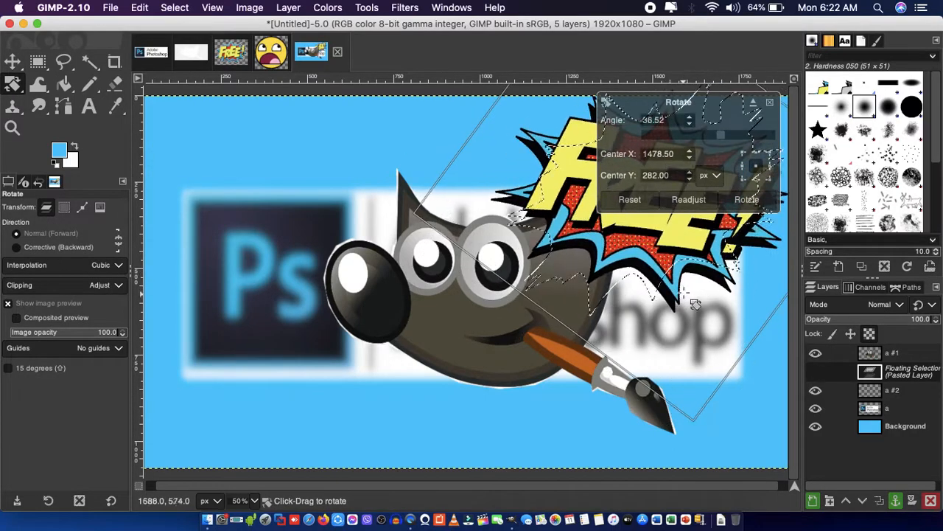
left_click(753, 201)
Anchor the rotated FREE! burst and raise its layer above the mascot layer.
key("m")
left_click(726, 334)
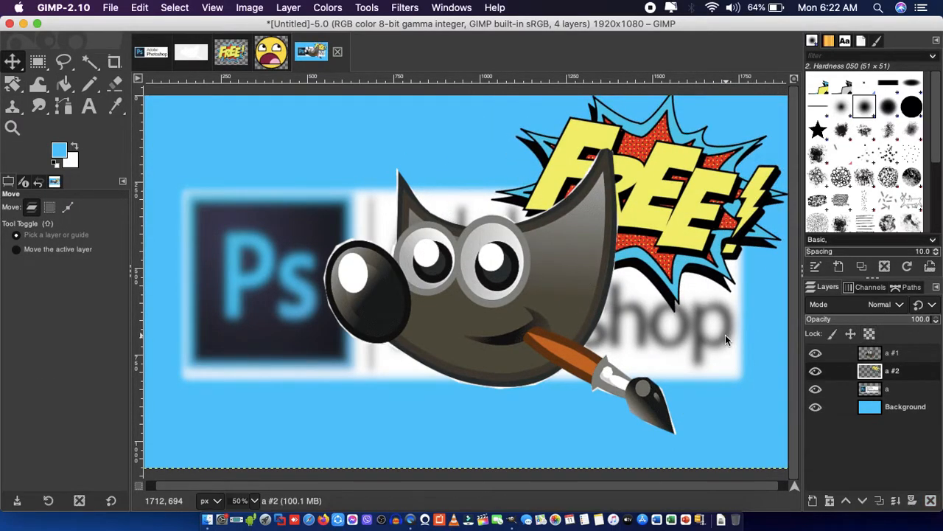
right_click(914, 373)
left_click(914, 352)
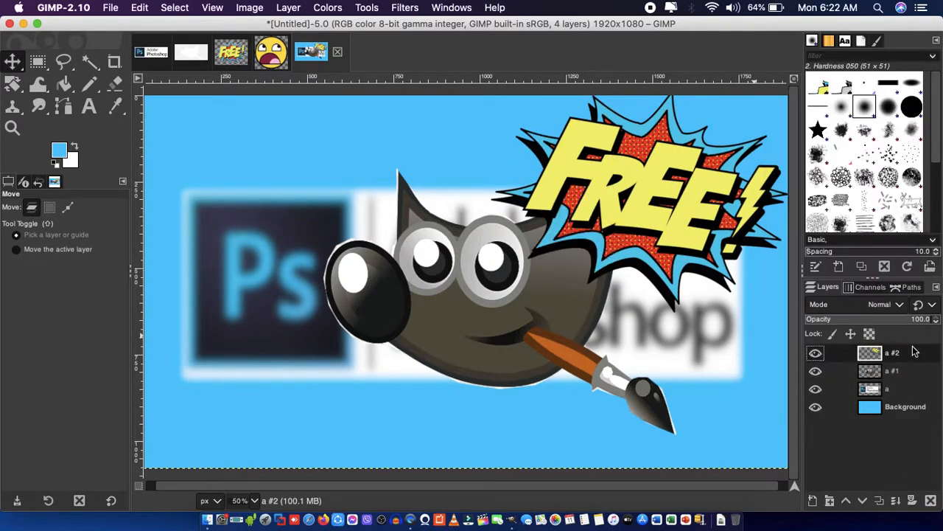
Scale the FREE! burst down proportionally and reposition it at the mascot's upper right.
key("shift+s")
left_click(640, 222)
left_click(681, 124)
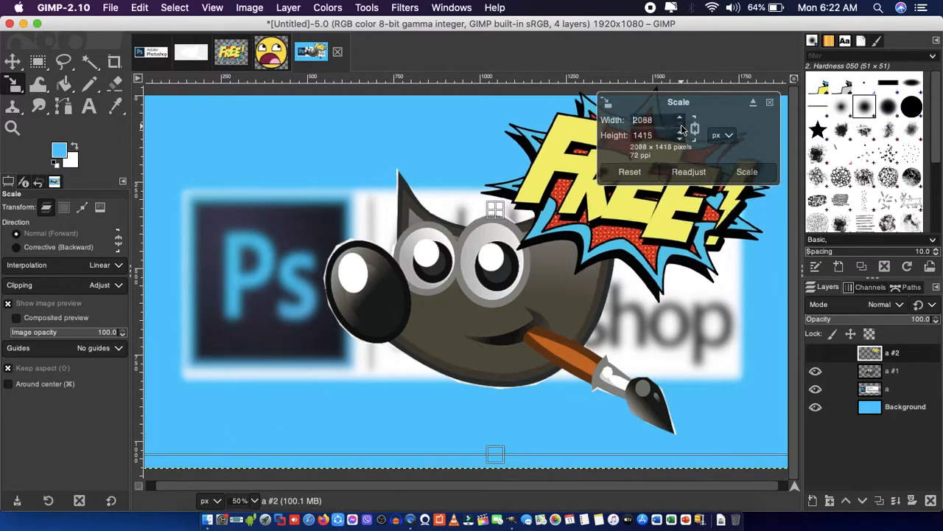
key("Return")
key("m")
left_click_drag(531, 127, 619, 164)
Add a new 1920 × 1080 px transparent layer above the FREE! burst layer.
left_click(288, 7)
left_click(310, 25)
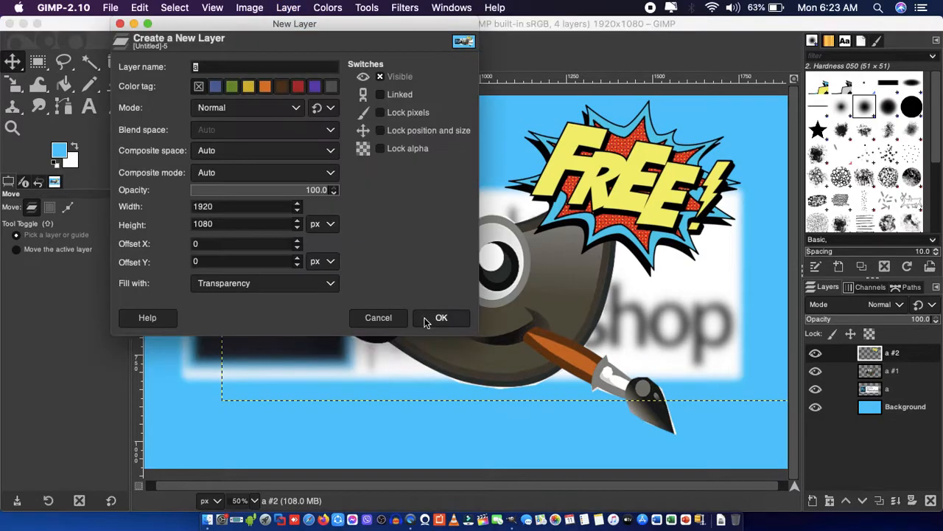
left_click(439, 318)
Add the red text "THIS IS NOT" in Arial Black, Heavy at 150 px near the canvas's upper left.
left_click(88, 107)
left_click(77, 307)
left_click(205, 349)
left_click(236, 396)
left_click_drag(166, 113, 186, 167)
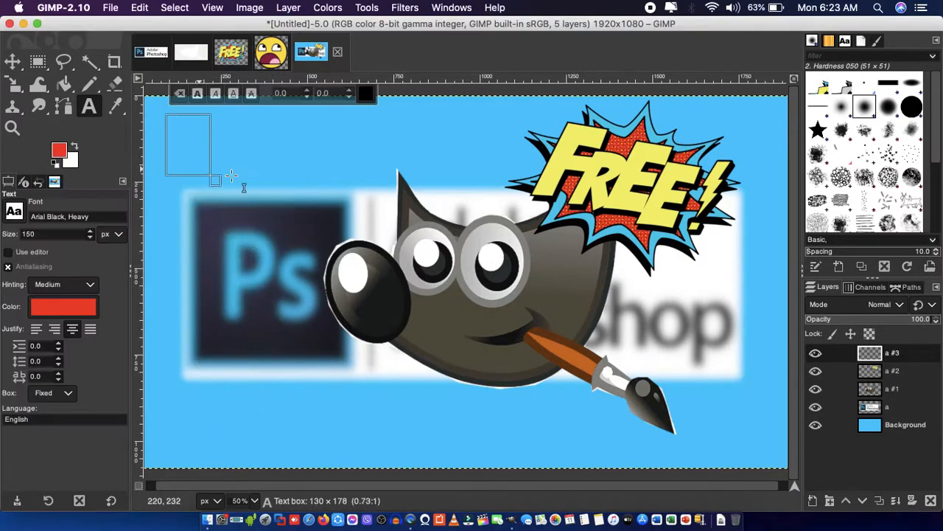
type("THIS IS NOT")
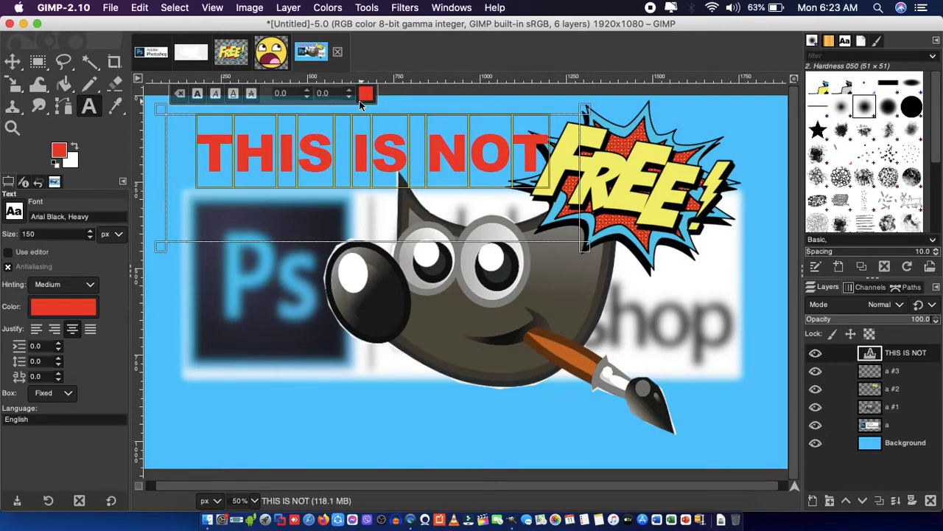
Reduce the "THIS IS NOT" text to 61 px and move it left above the Photoshop logo.
left_click_drag(378, 111, 375, 149)
left_click(341, 115)
left_click(341, 109)
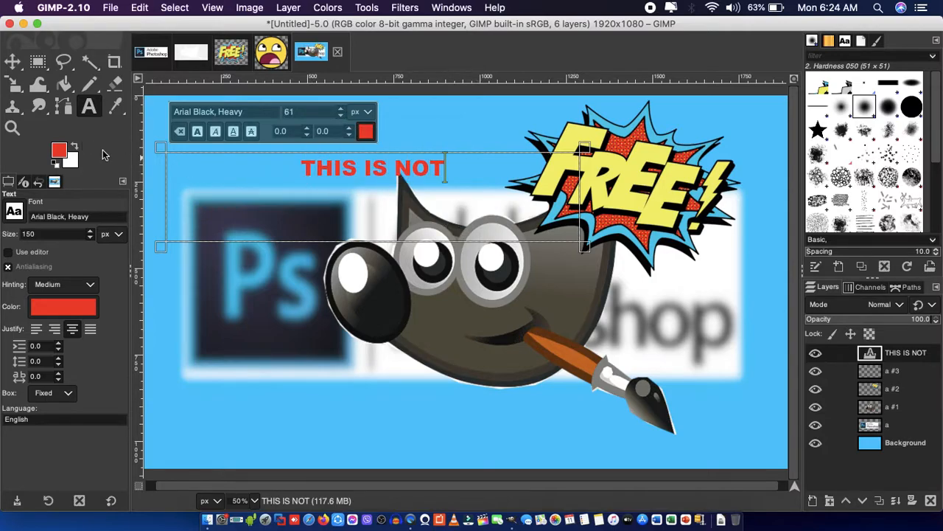
key("m")
left_click_drag(325, 183, 210, 182)
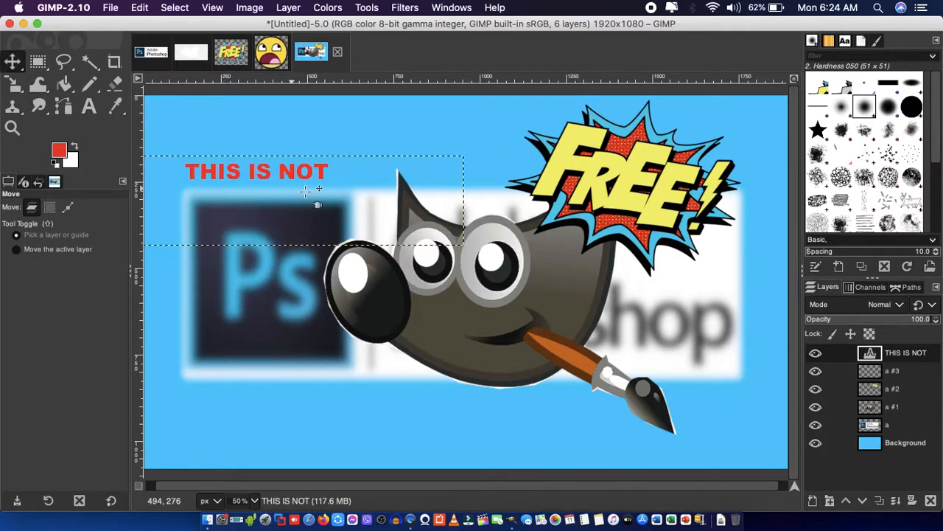
Extend the text to "THIS IS NOT PHOTOSHOP" and move it below the blurred Photoshop logo.
key("t")
left_click(353, 197)
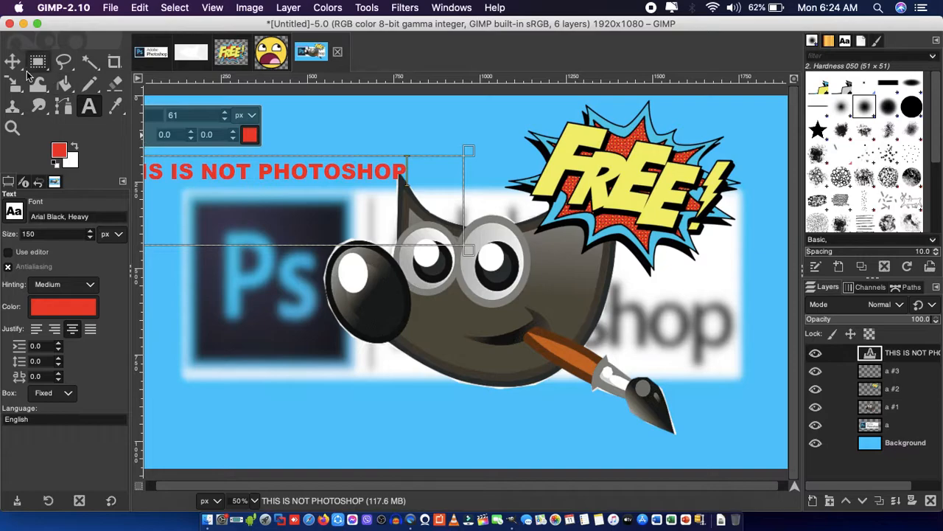
key("m")
left_click_drag(268, 175, 347, 405)
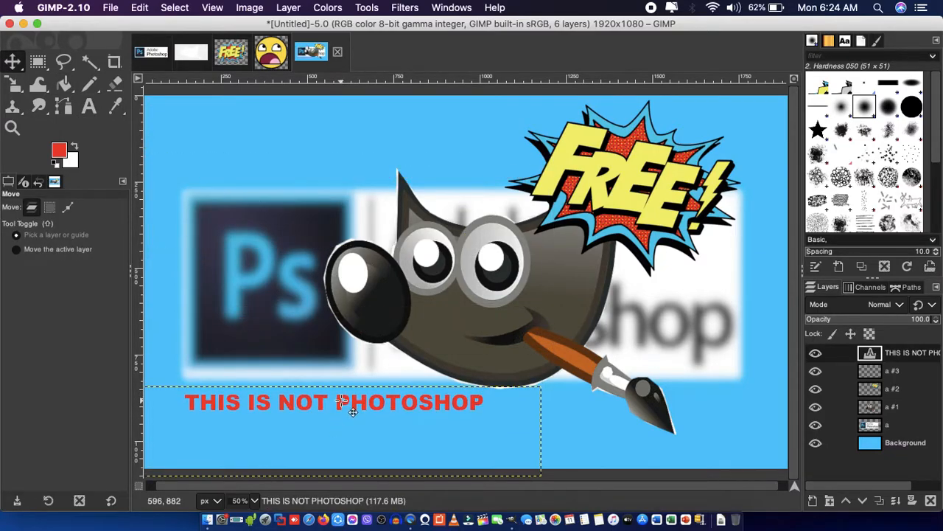
left_click(888, 425)
left_click(405, 7)
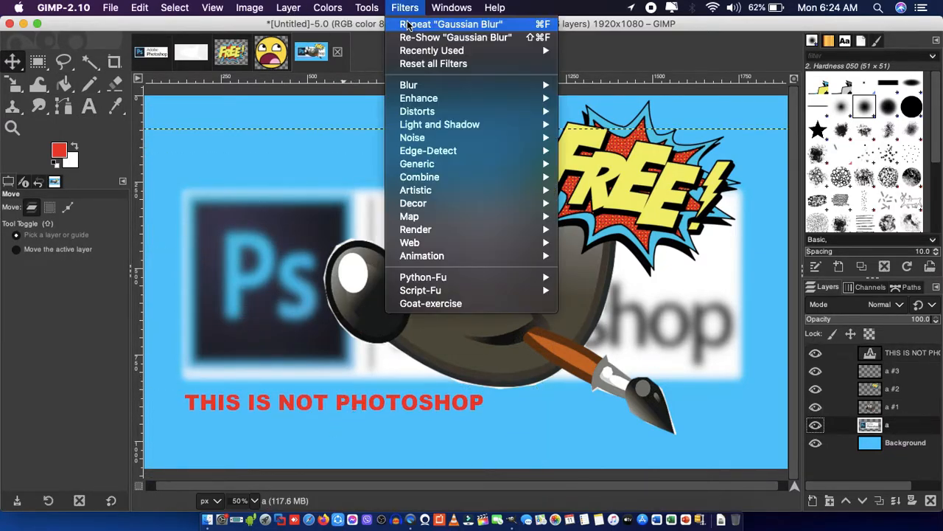
left_click(413, 38)
left_click_drag(233, 85, 118, 85)
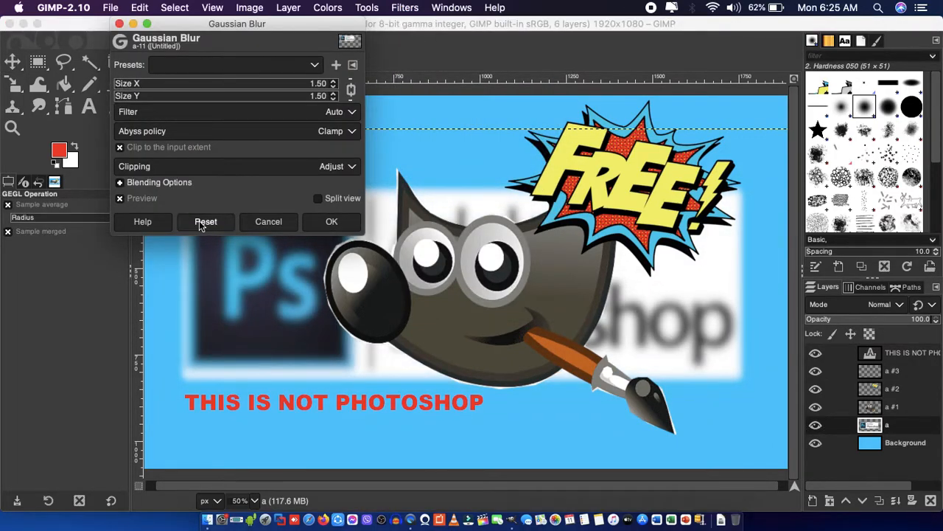
left_click(264, 221)
Move the "THIS IS NOT PHOTOSHOP" text to the horizontal centre of the canvas, below the GIMP mascot.
left_click_drag(185, 140, 395, 400)
left_click(368, 7)
mouse_move(404, 8)
left_click(404, 27)
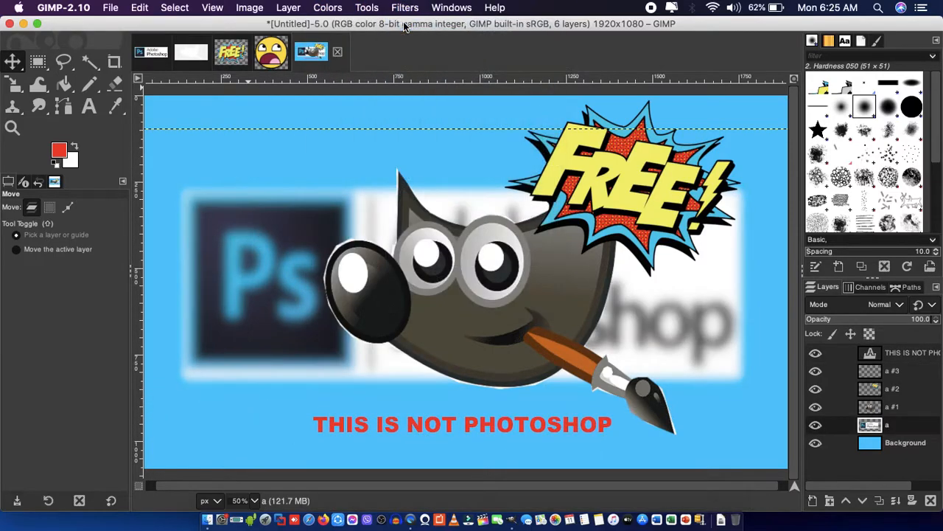
Try to reset all filters while the Photoshop logo layer is active.
left_click(405, 7)
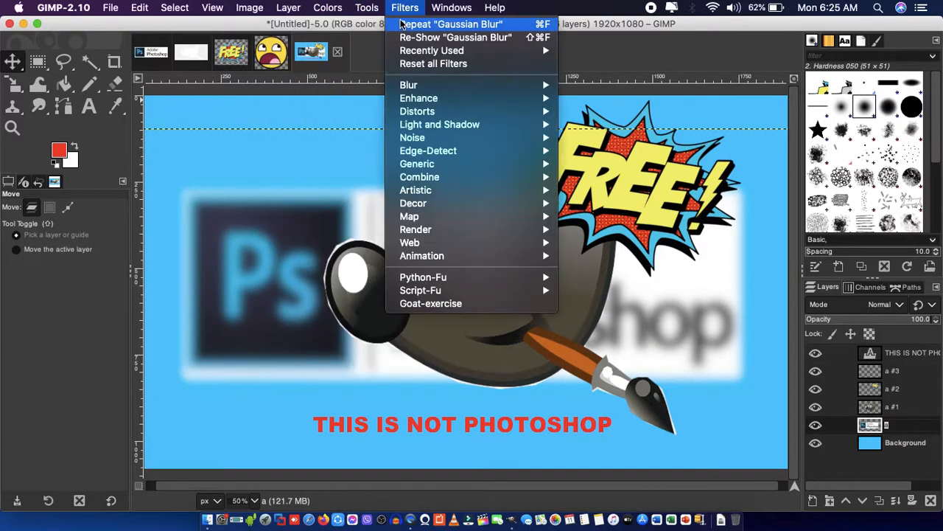
left_click(406, 64)
left_click(168, 100)
left_click(404, 8)
left_click(407, 64)
left_click(159, 99)
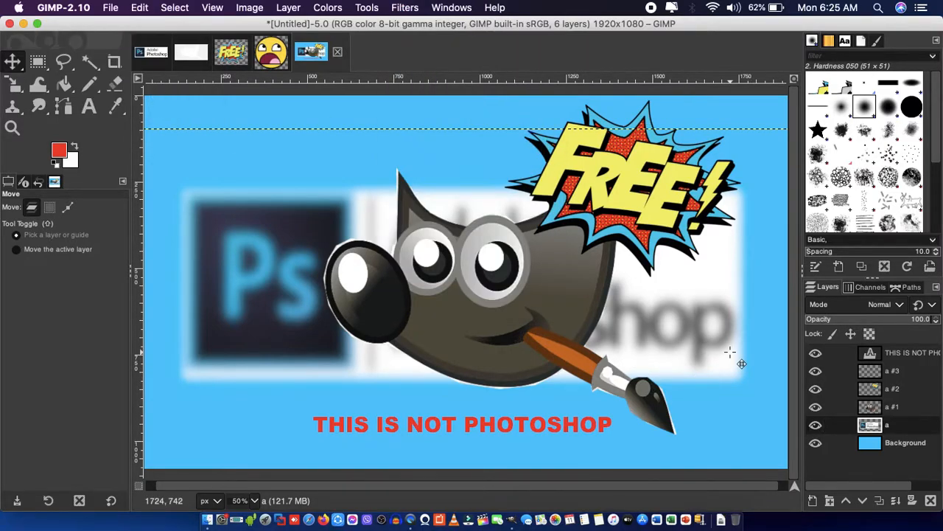
Reduce the "THIS IS NOT PHOTOSHOP" text to 35 px.
double_click(870, 354)
left_click(408, 425)
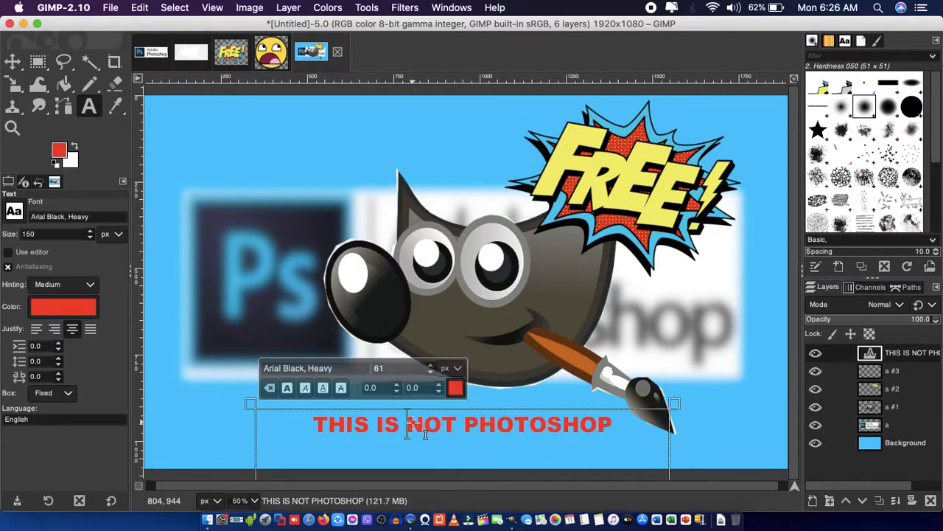
left_click(429, 372)
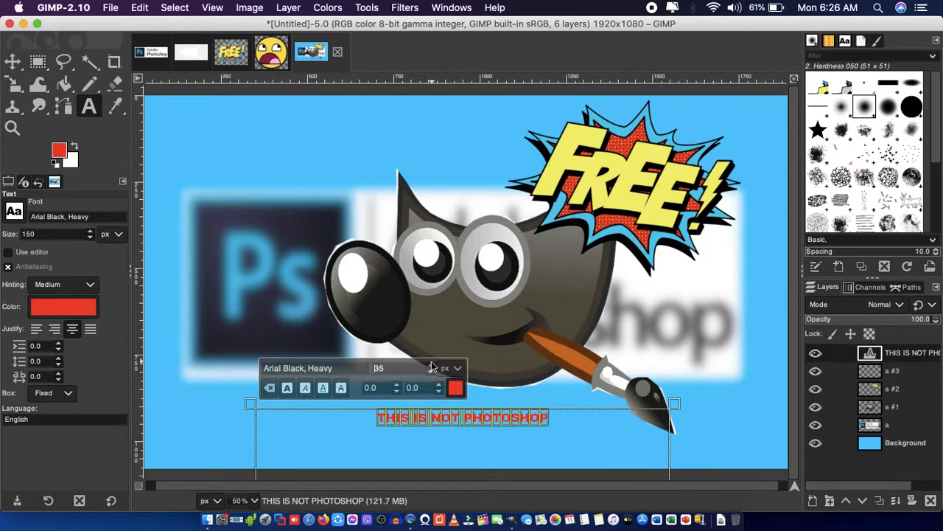
left_click(12, 61)
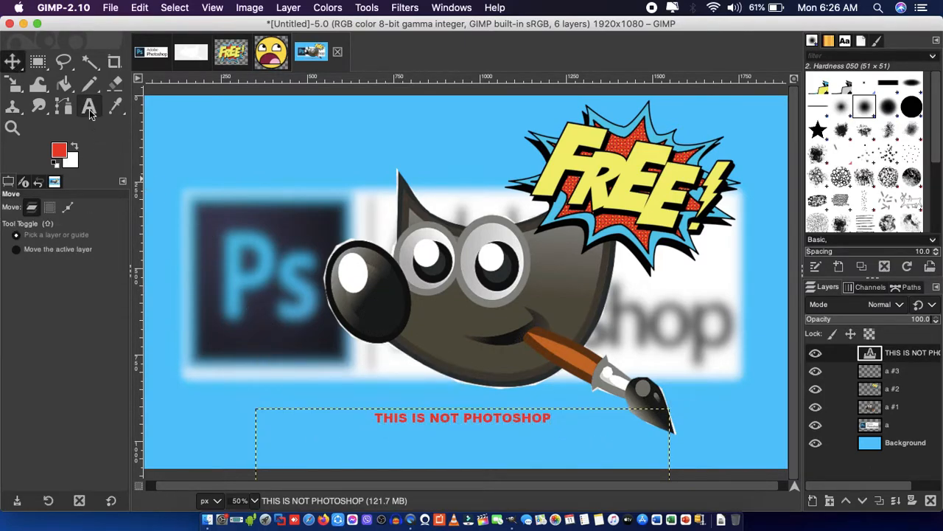
left_click(89, 109)
left_click(367, 7)
left_click(306, 25)
left_click(372, 318)
Add a new transparent layer above the "THIS IS NOT PHOTOSHOP" text layer.
left_click(38, 62)
left_click(288, 8)
left_click(306, 25)
left_click(435, 318)
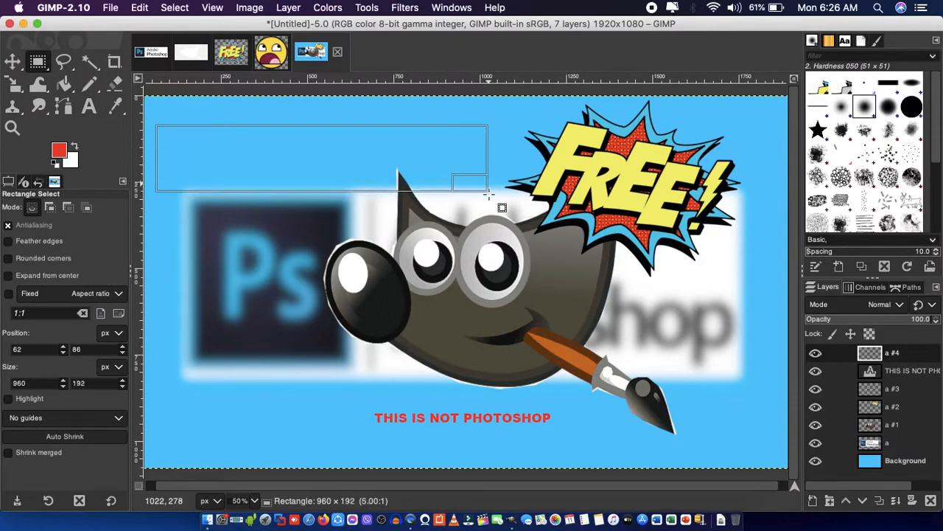
Select a rectangle about 960 × 200 px in the canvas's upper left and bucket-fill it with red.
left_click_drag(487, 192, 487, 194)
left_click(89, 107)
left_click(64, 84)
left_click(189, 143)
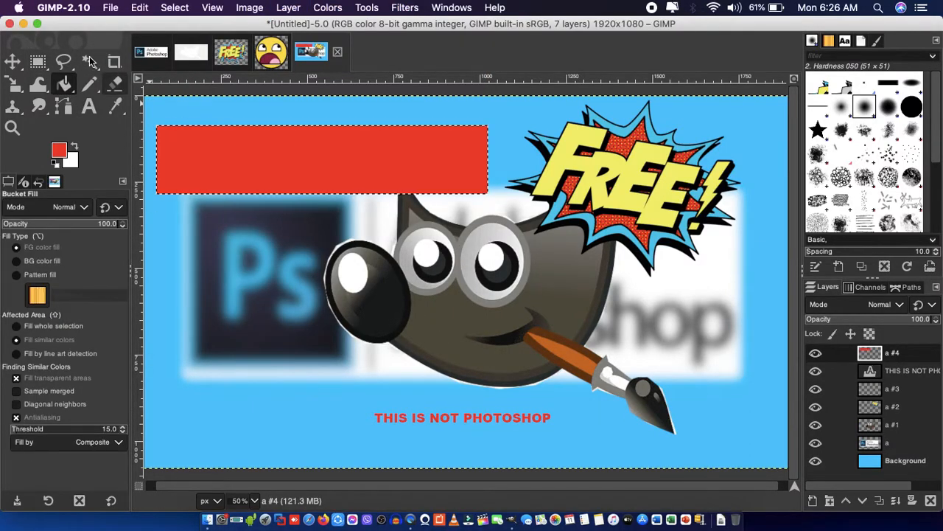
Set the foreground and text colour to white for the Text tool.
left_click(90, 107)
left_click(59, 150)
left_click(174, 227)
left_click(63, 307)
left_click(182, 356)
left_click(236, 403)
Add a new transparent layer and enter the white text "EDIT YOUR PICTURES" in a frame across the logo and mascot.
left_click(288, 8)
left_click(299, 25)
left_click(437, 317)
left_click(168, 233)
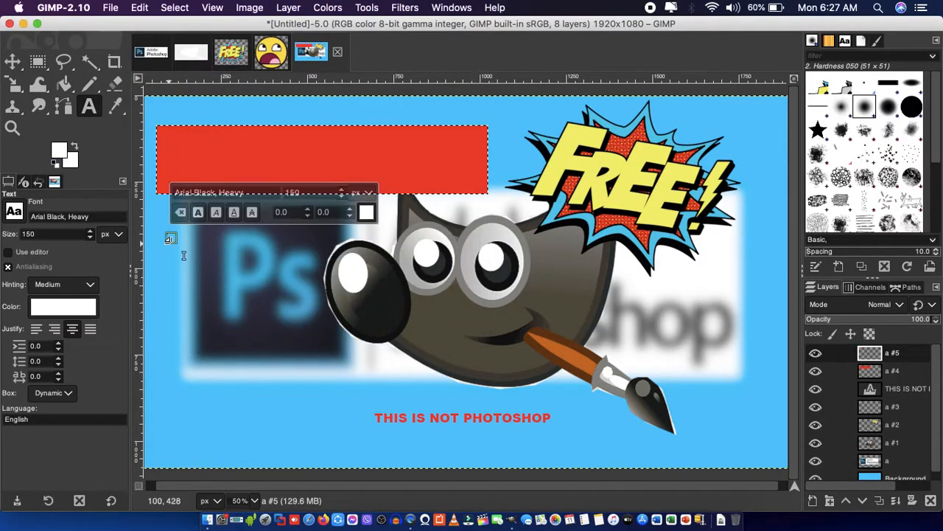
left_click_drag(566, 333, 616, 370)
type("EDIT YOUR PICTURES")
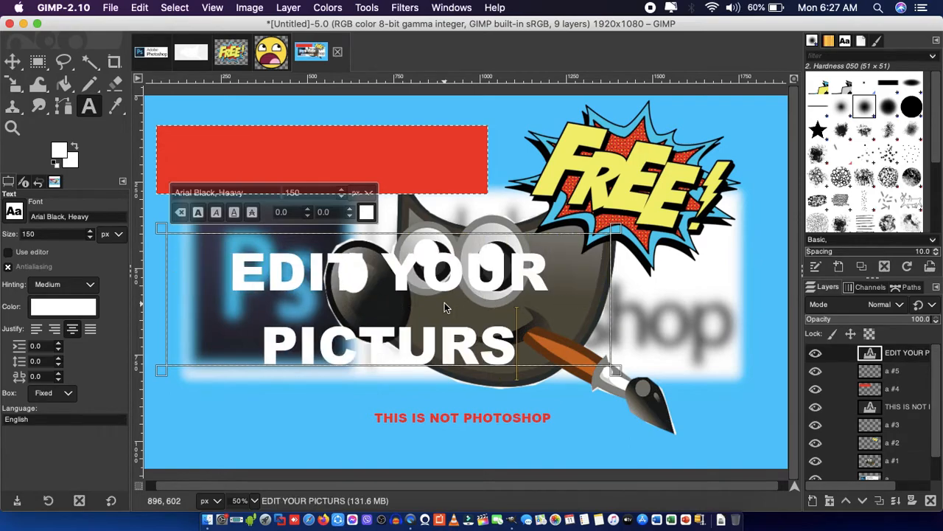
Reduce the "EDIT YOUR PICTURES" text to 147 px.
left_click_drag(540, 345, 229, 265)
left_click(341, 196)
left_click(342, 196)
left_click(341, 196)
Widen the "EDIT YOUR PICTURES" text frame toward the canvas's right edge and left-justify the text.
left_click_drag(615, 284, 762, 291)
left_click(36, 329)
left_click(90, 329)
left_click(36, 329)
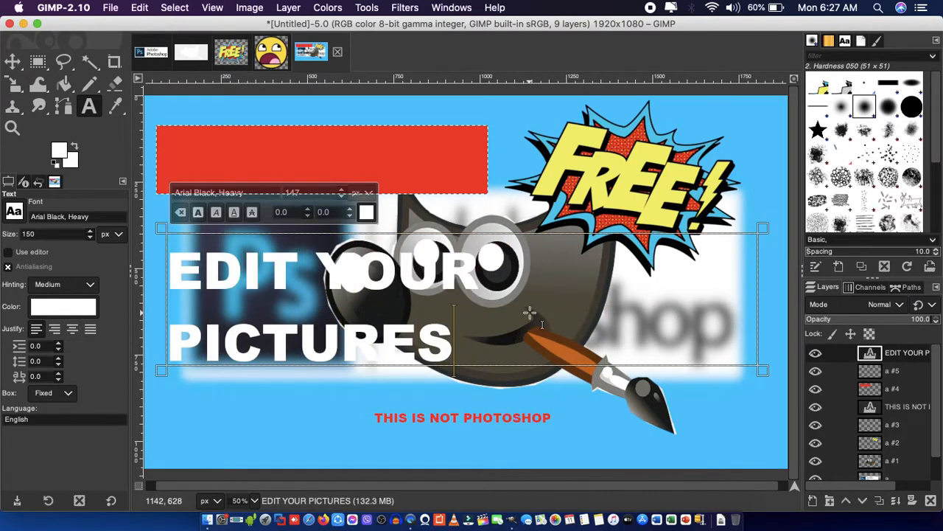
Shrink the "EDIT YOUR PICTURES" text to fit on one line and move it onto the red rectangle.
left_click_drag(115, 303, 114, 303)
left_click_drag(719, 272, 125, 272)
left_click(297, 196)
left_click(298, 190)
left_click(298, 190)
left_click(13, 61)
left_click_drag(220, 261, 260, 163)
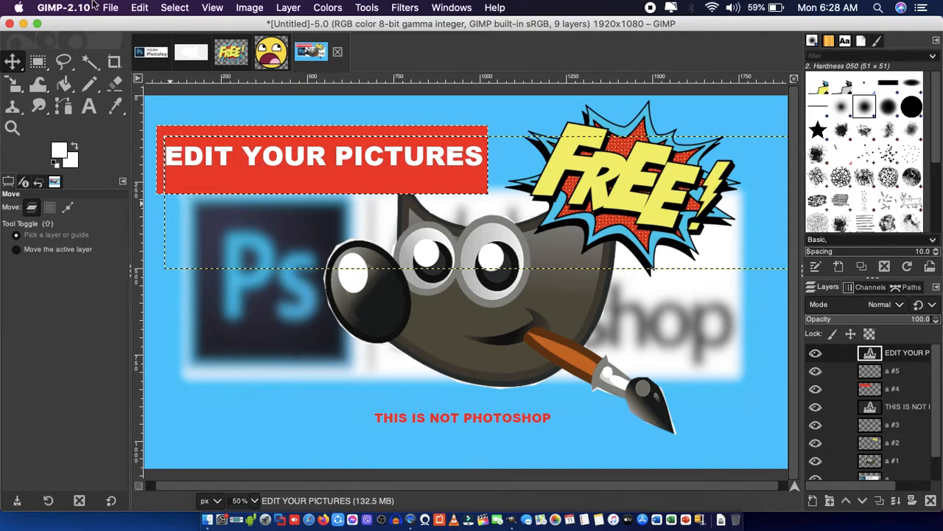
Export the composition to the Desktop folder as GIMP.png with compression level 9.
left_click(63, 8)
mouse_move(103, 8)
mouse_move(139, 8)
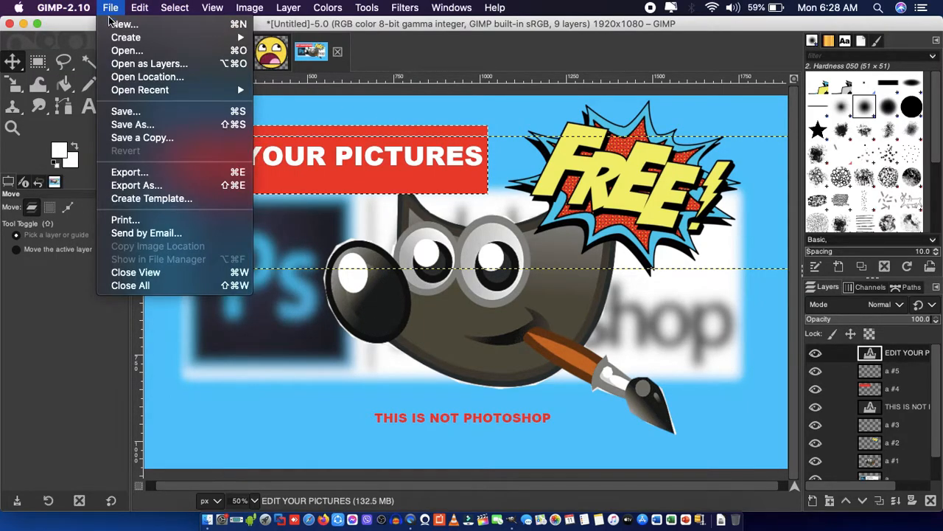
left_click(136, 187)
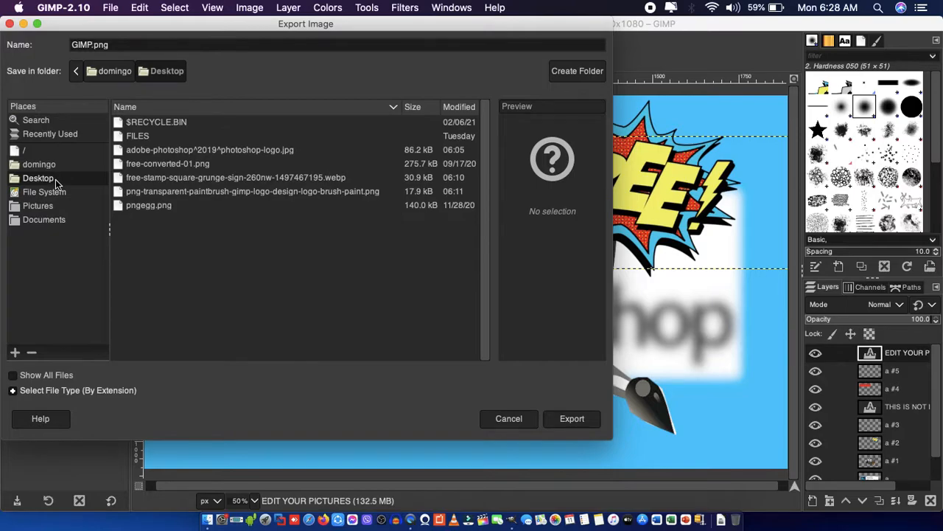
left_click(581, 424)
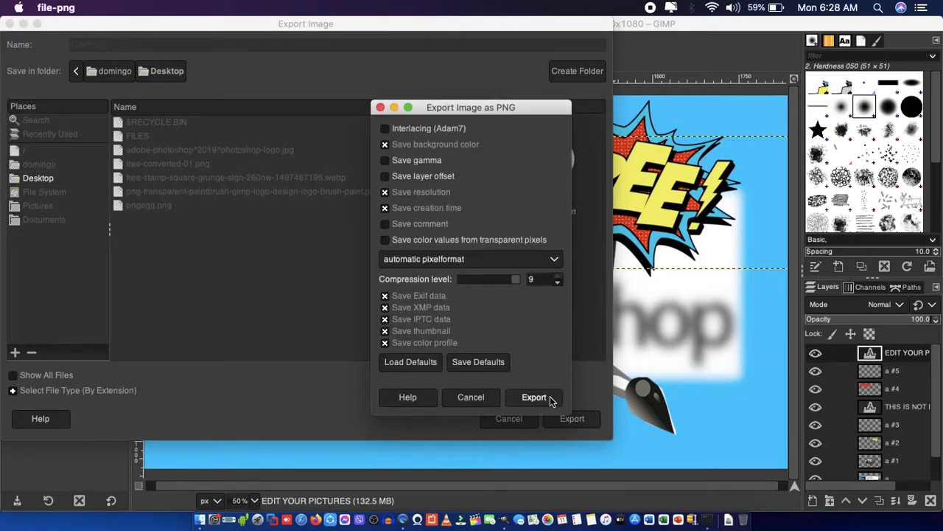
left_click(551, 400)
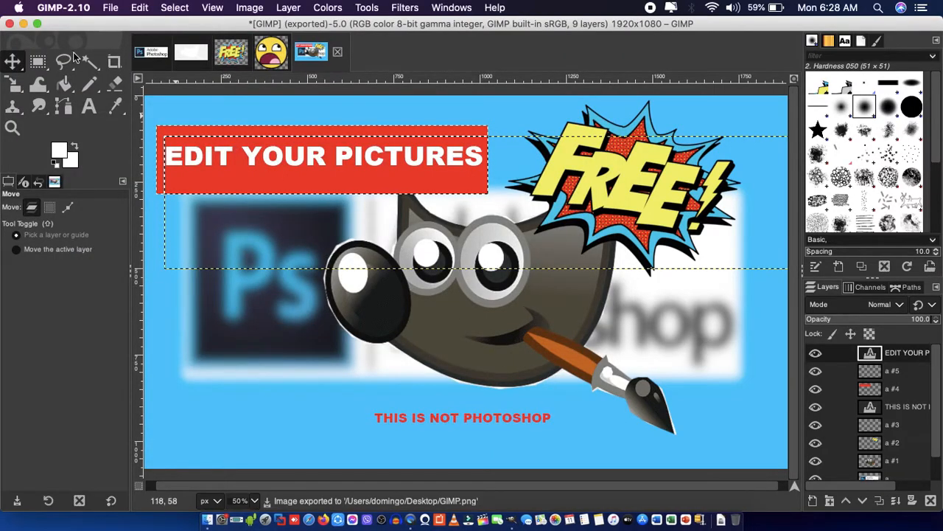
Minimize the GIMP window, close the Finder window and open the exported GIMP.png from the desktop's Images stack in Preview.
left_click(22, 24)
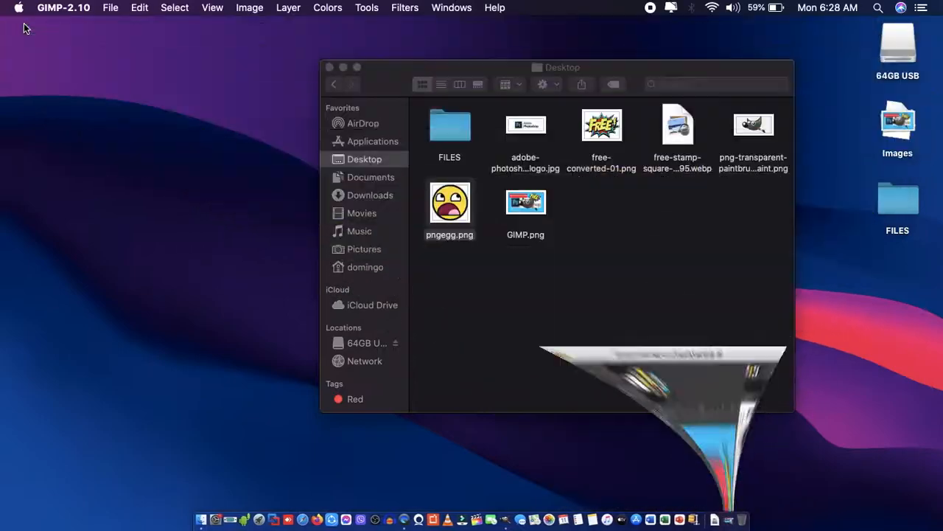
left_click(329, 67)
left_click(898, 140)
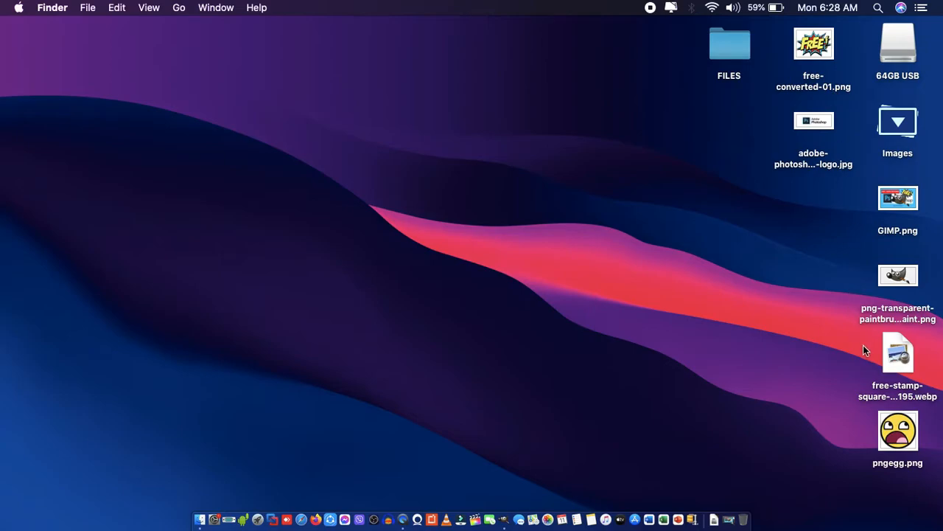
double_click(911, 206)
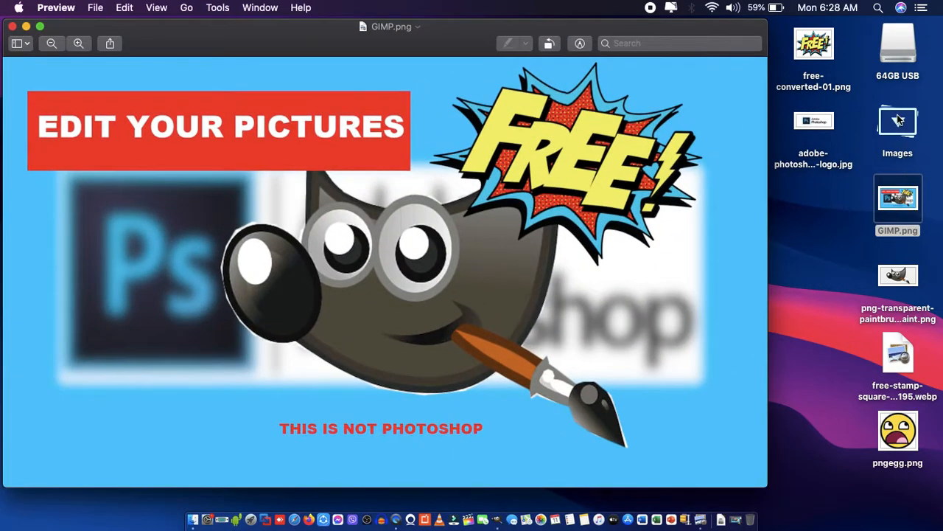
left_click(898, 120)
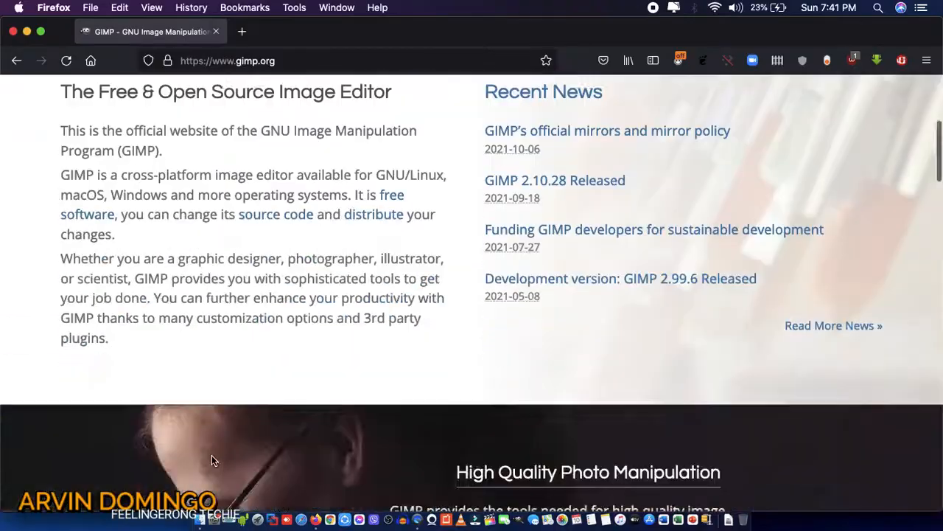
scroll(71, 406, "down", 15)
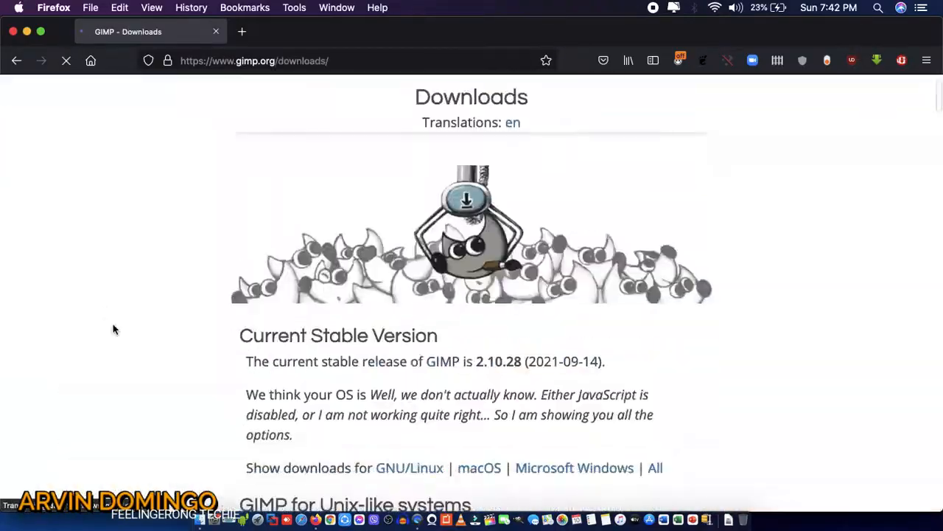
scroll(113, 326, "down", 15)
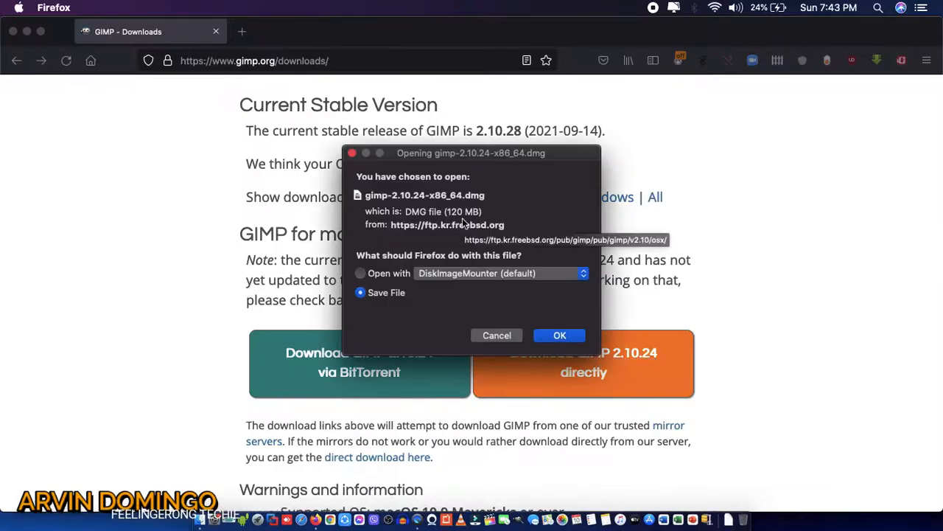
key("Return")
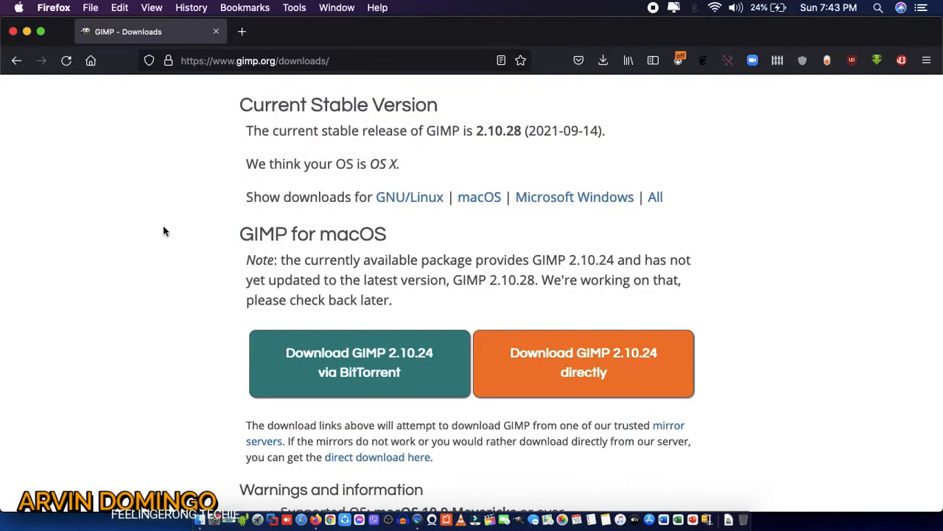
left_click(111, 7)
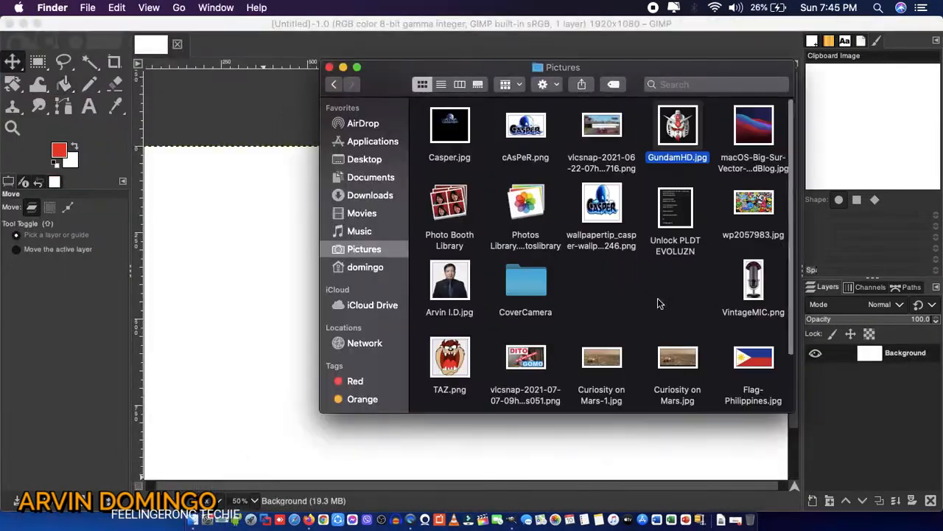
left_click(455, 317)
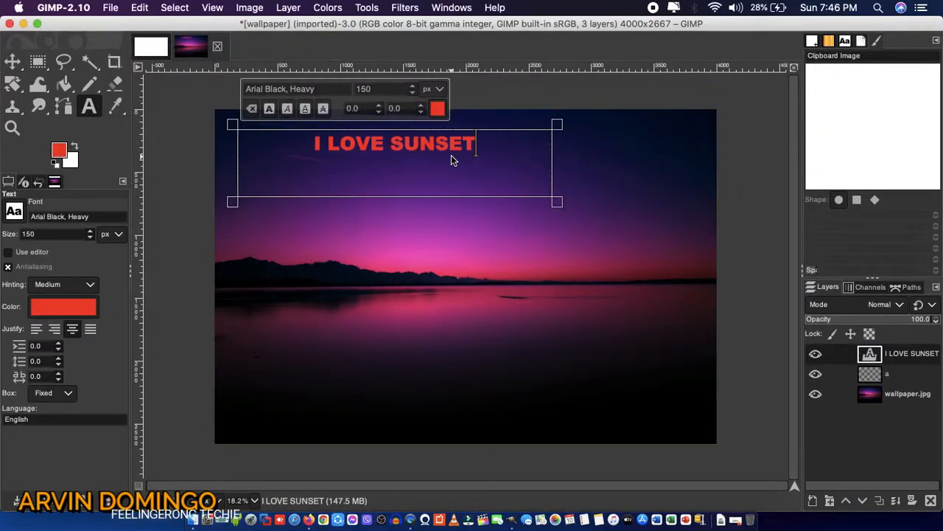